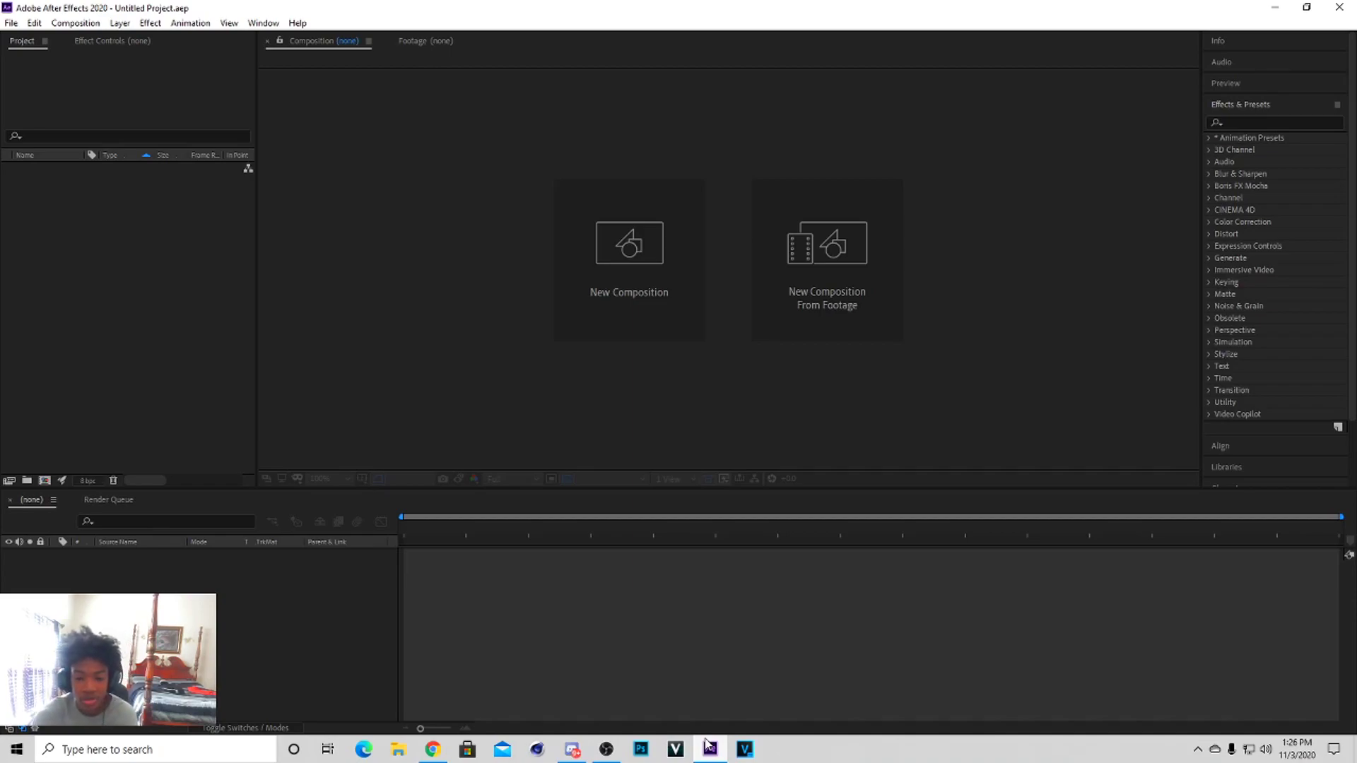
Step: Create a 1280×720, 60 fps, 0:00:10:00 composition with a pure black (000000) background
click(661, 243)
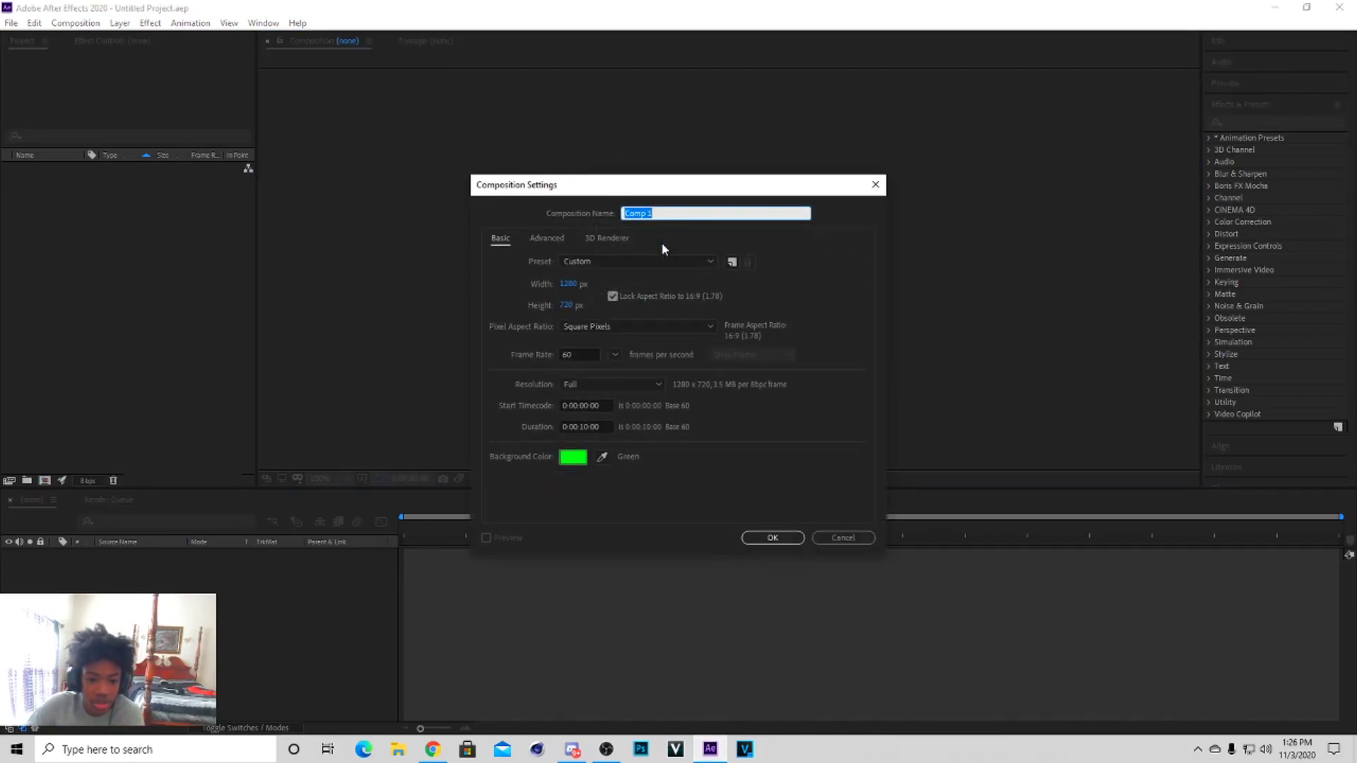
click(578, 457)
click(681, 439)
drag(681, 439, 696, 477)
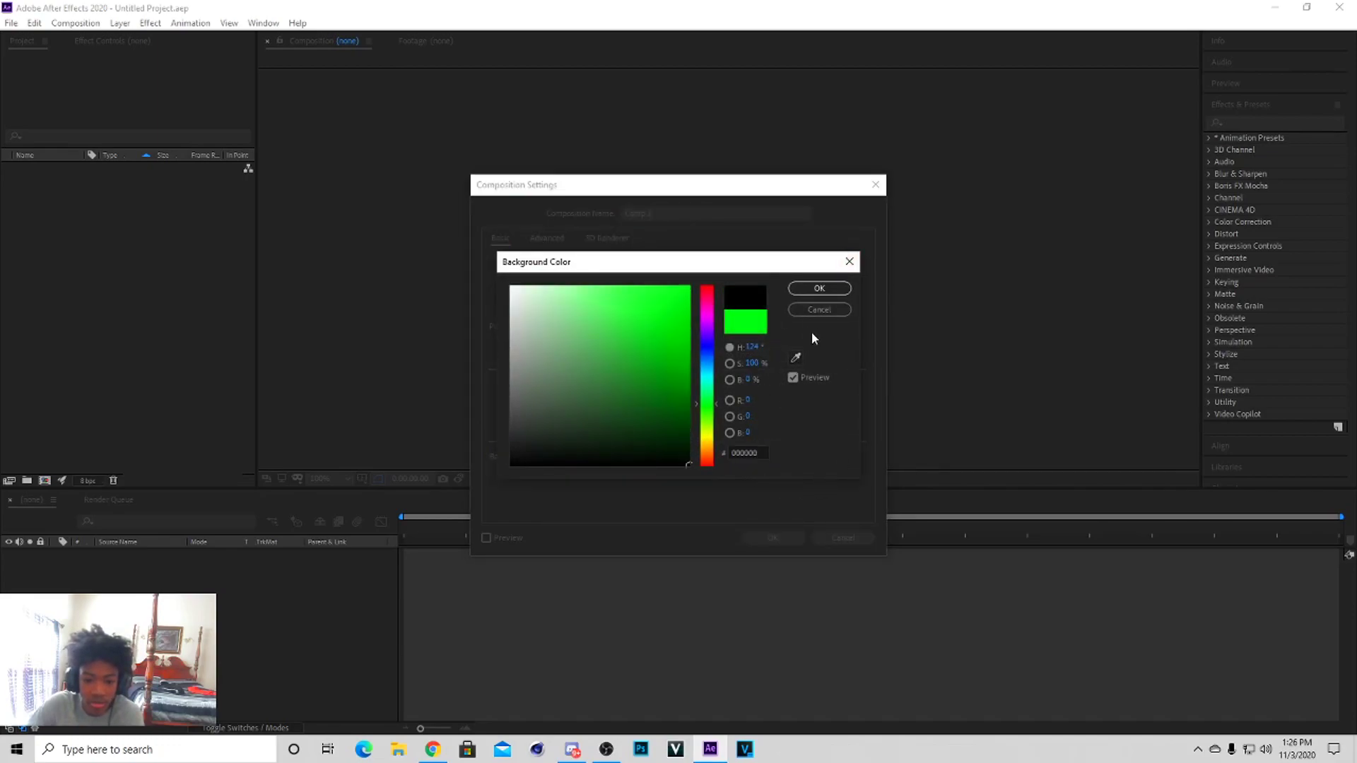
click(818, 289)
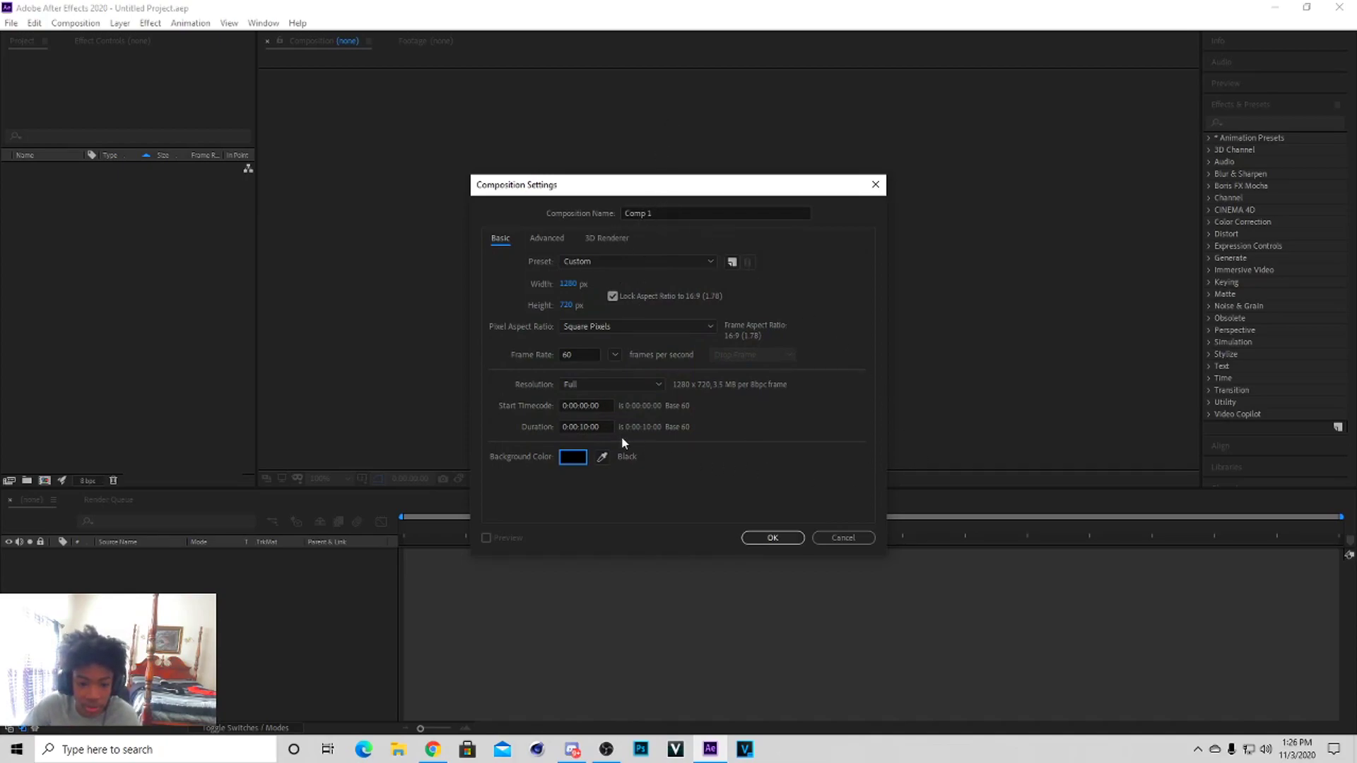
click(593, 427)
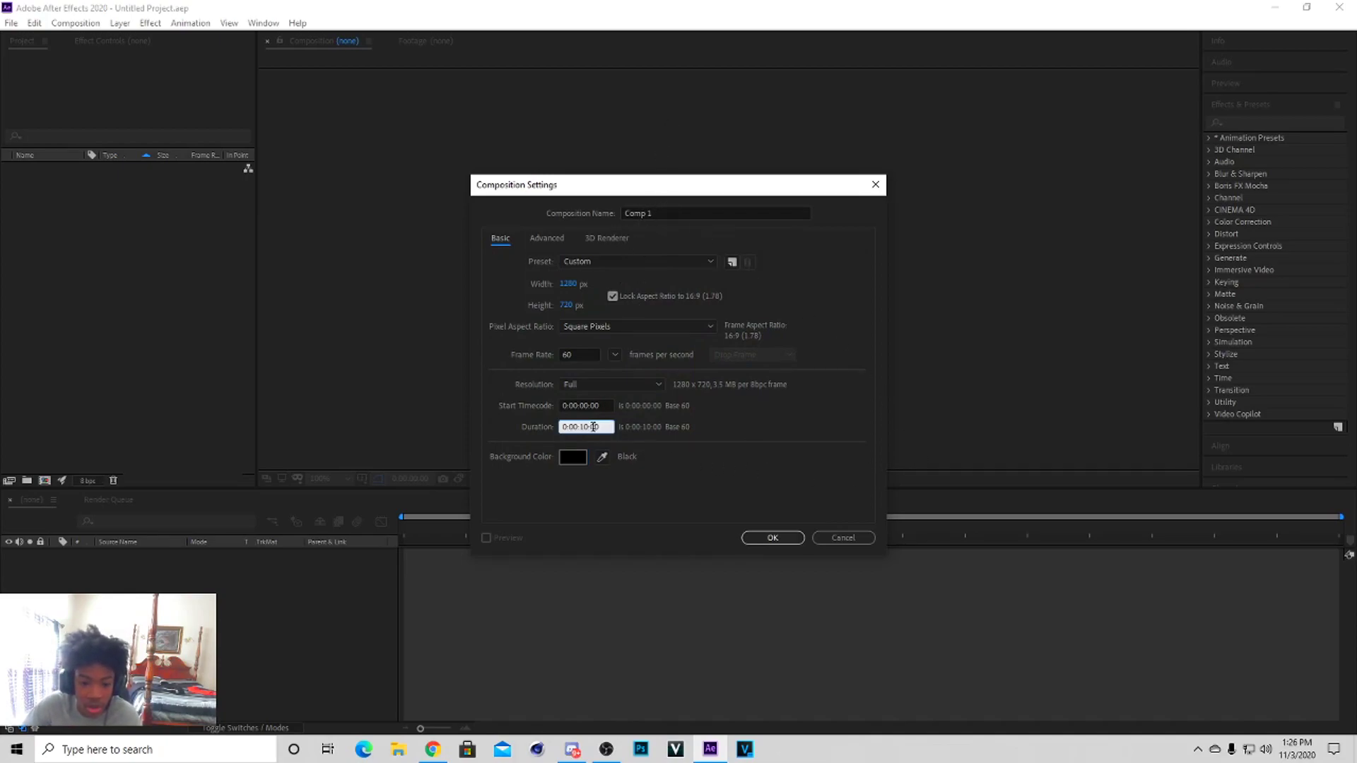
click(791, 537)
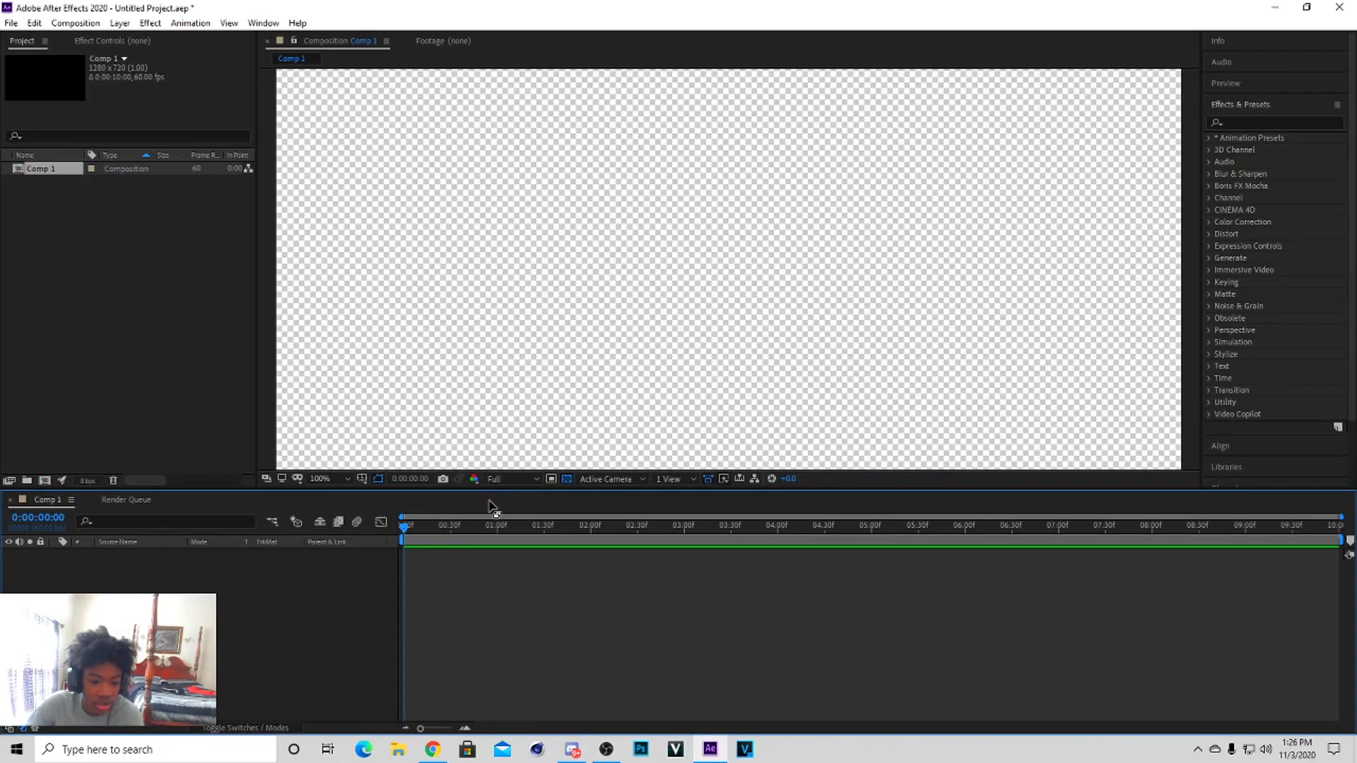
Step: Toggle the transparency grid off and on, import break overlay.mov from Downloads, and add it to Comp 1
click(566, 480)
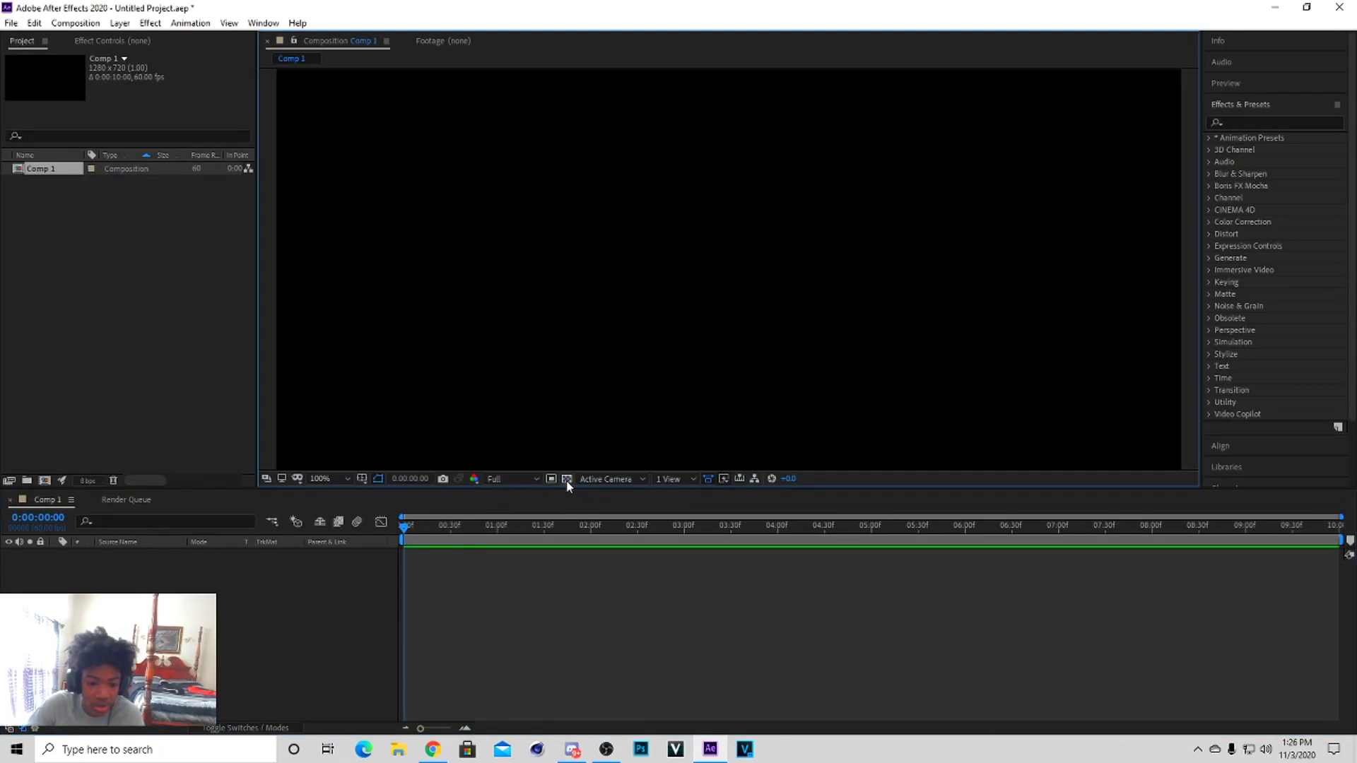
click(567, 480)
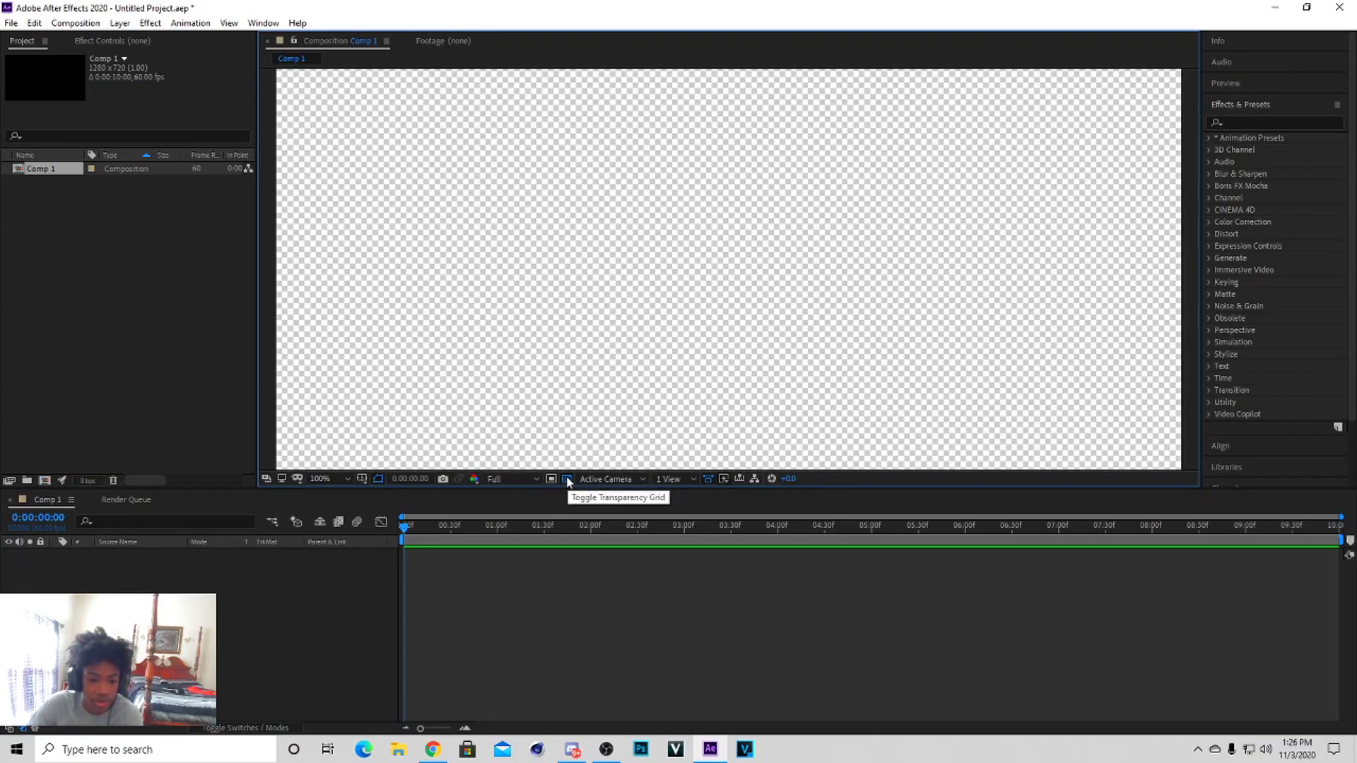
click(10, 21)
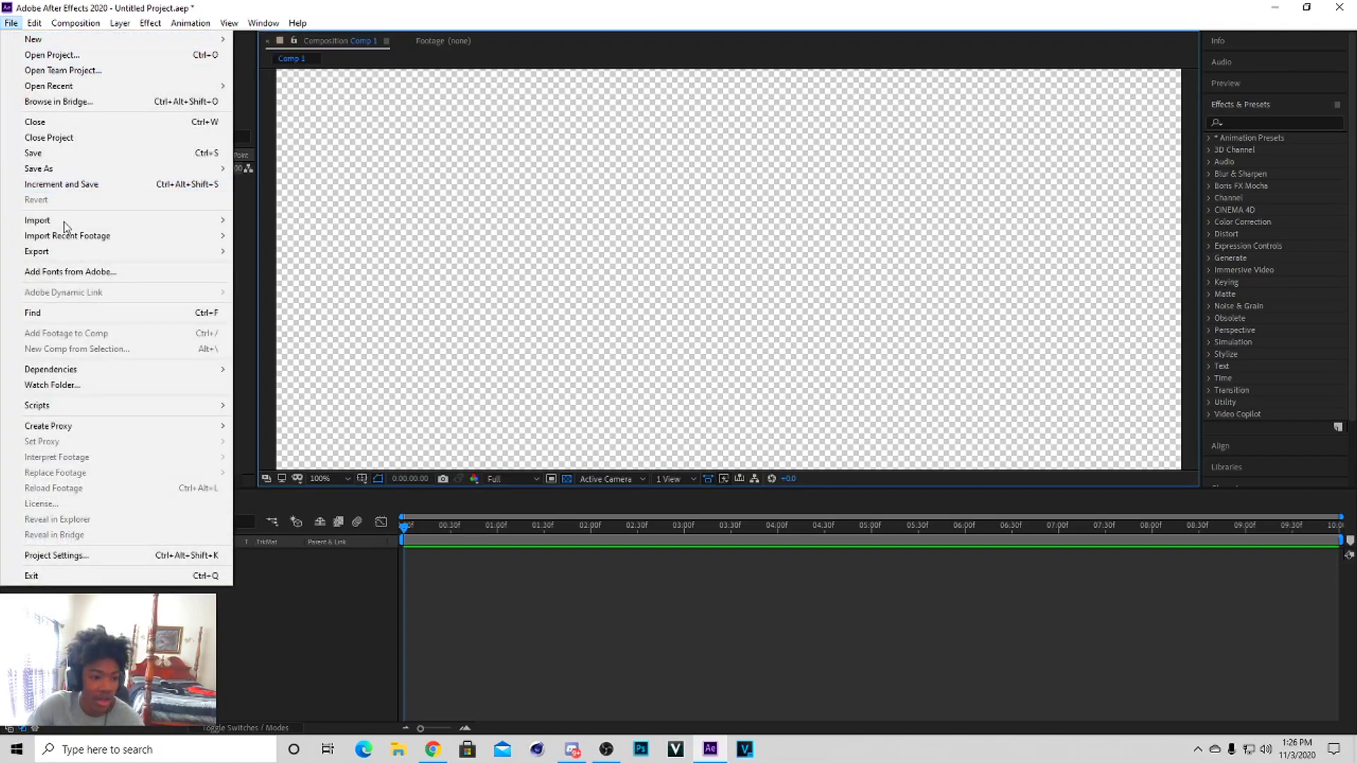
mouse_move(74, 223)
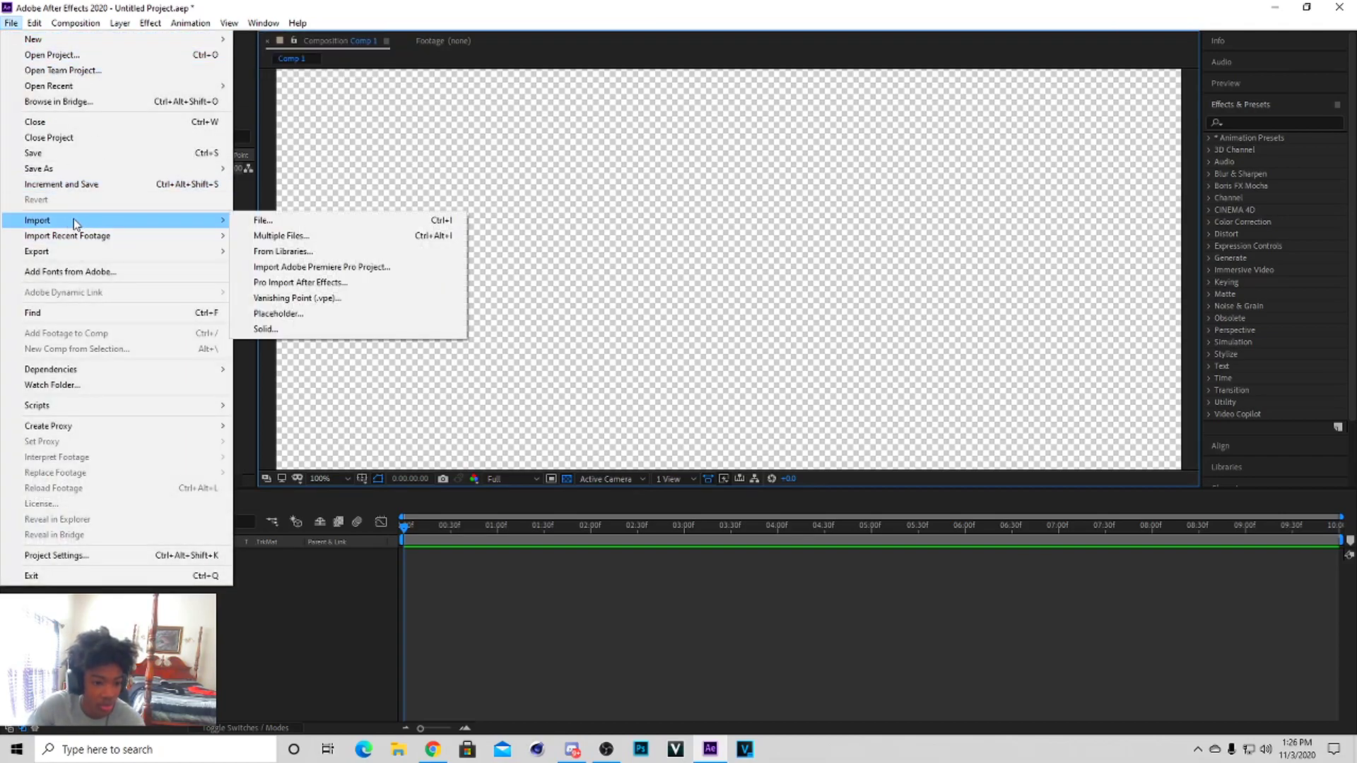
click(314, 221)
scroll(88, 205, up, 6)
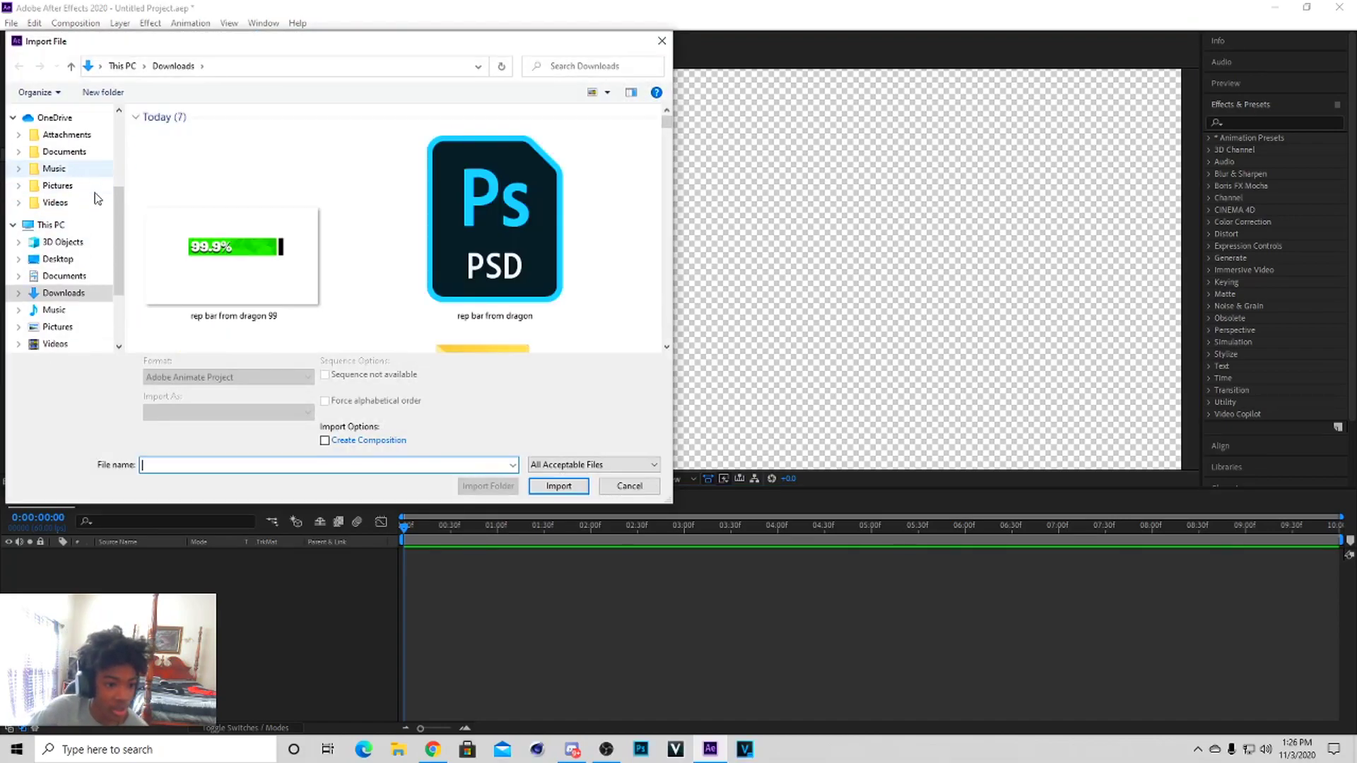
click(64, 156)
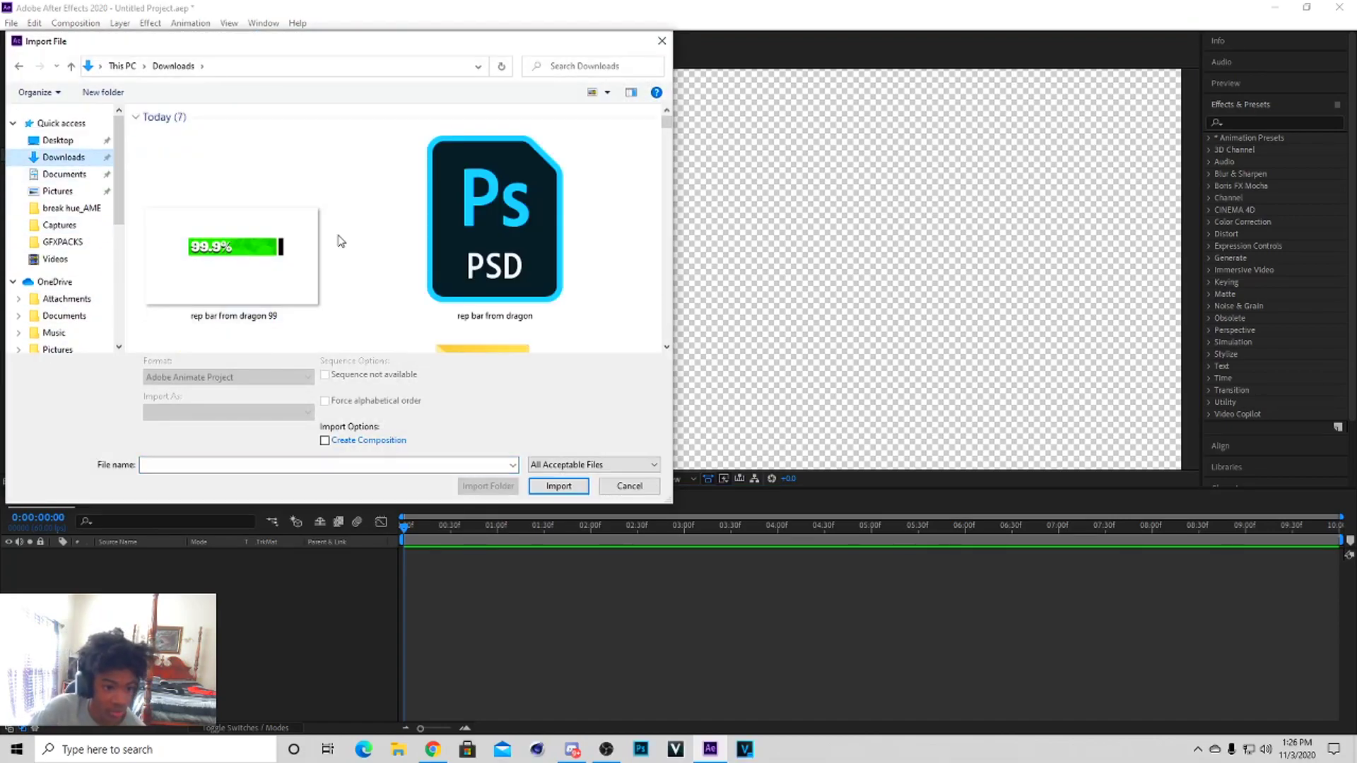
scroll(325, 244, down, 5)
scroll(320, 245, down, 5)
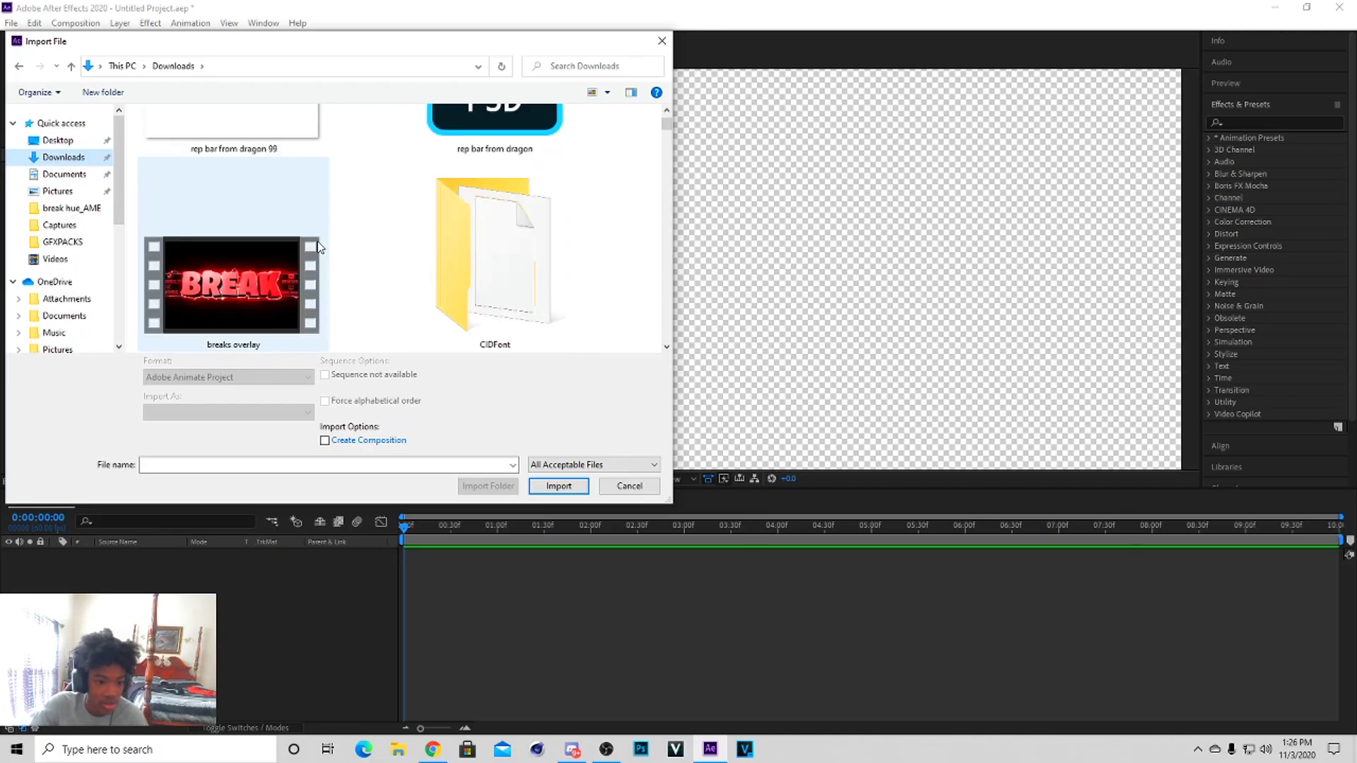
double_click(233, 254)
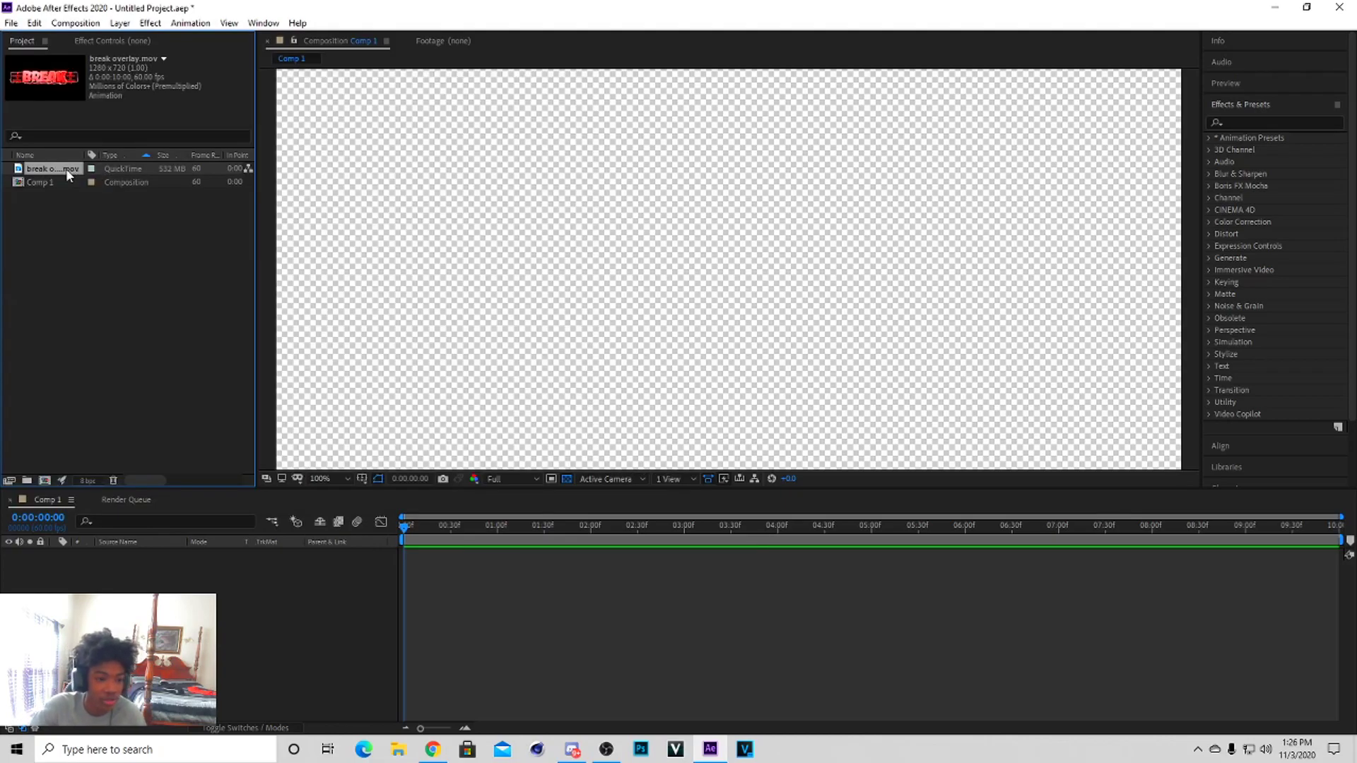
drag(66, 168, 157, 592)
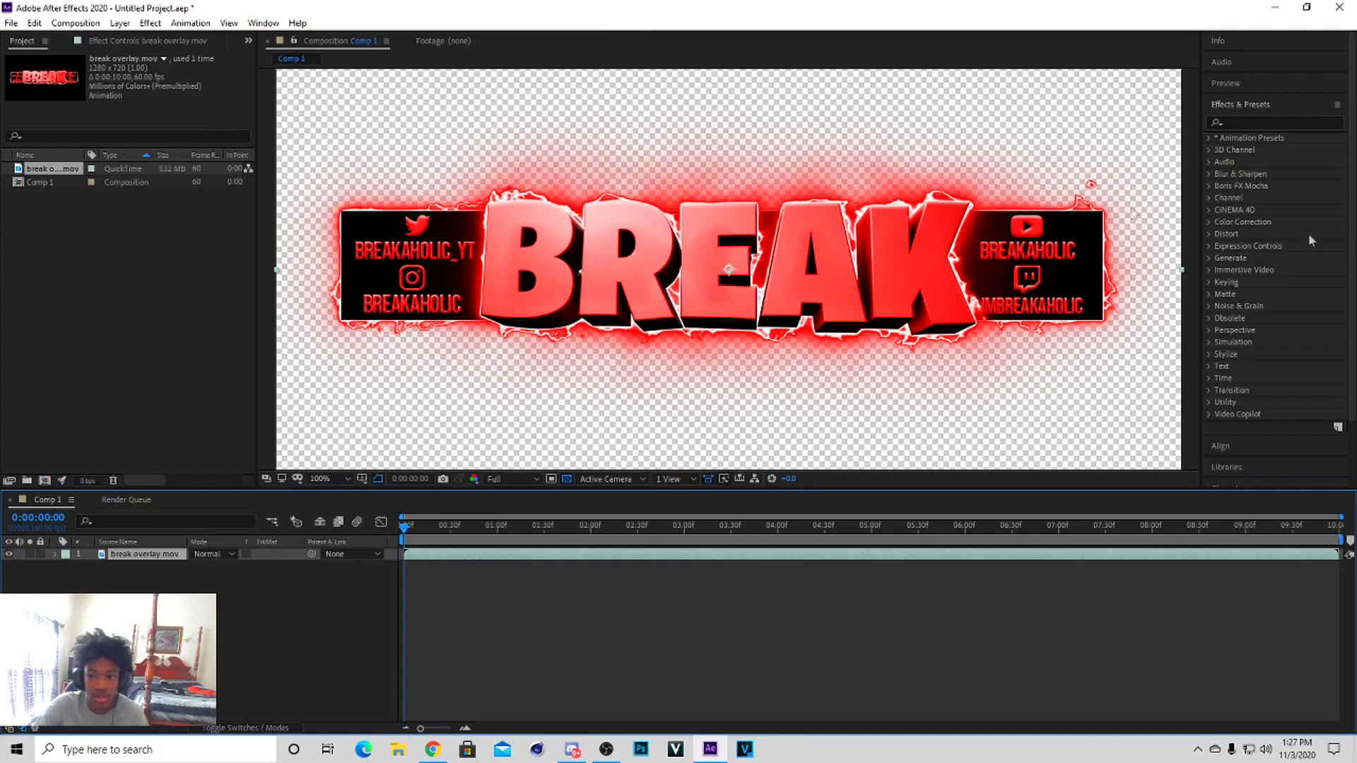
Step: Search the effects for 'hue' and apply Hue/Saturation to the break overlay layer
click(1277, 124)
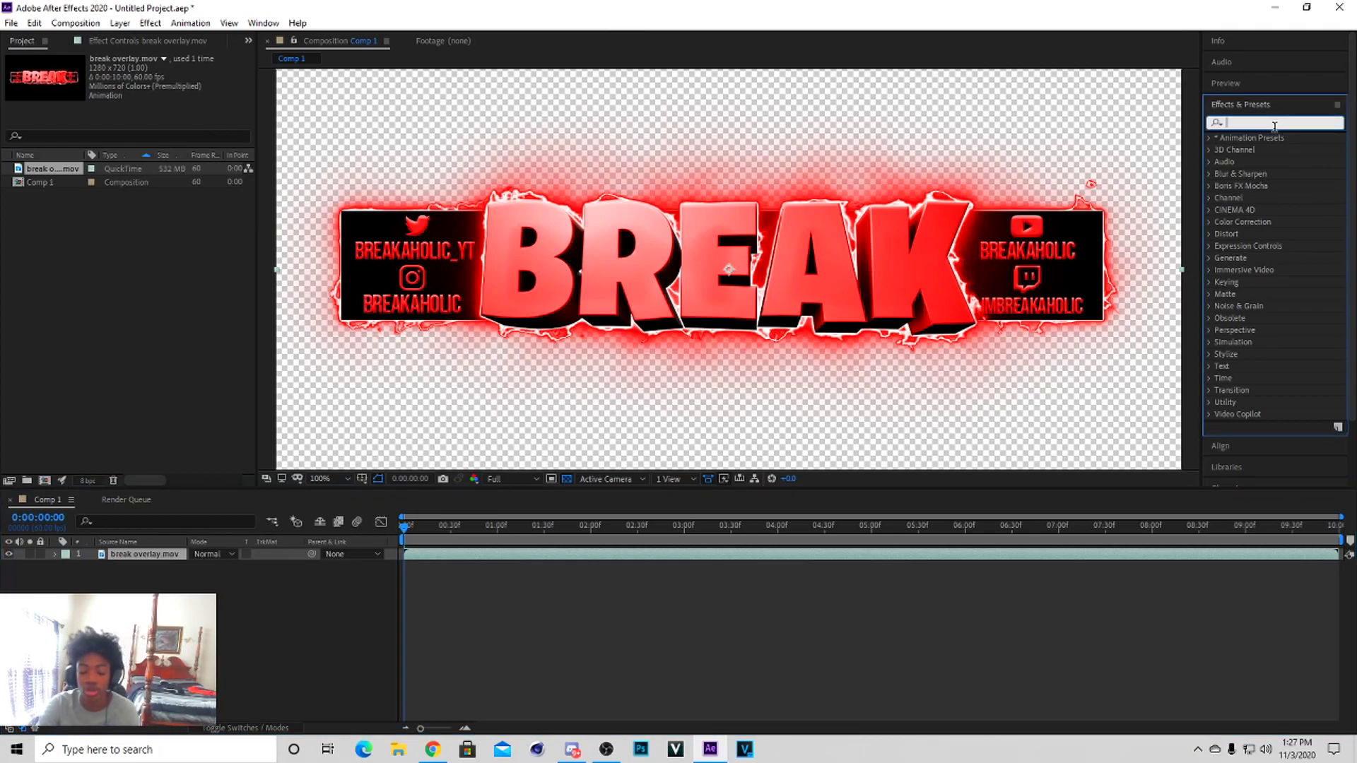
text(hue)
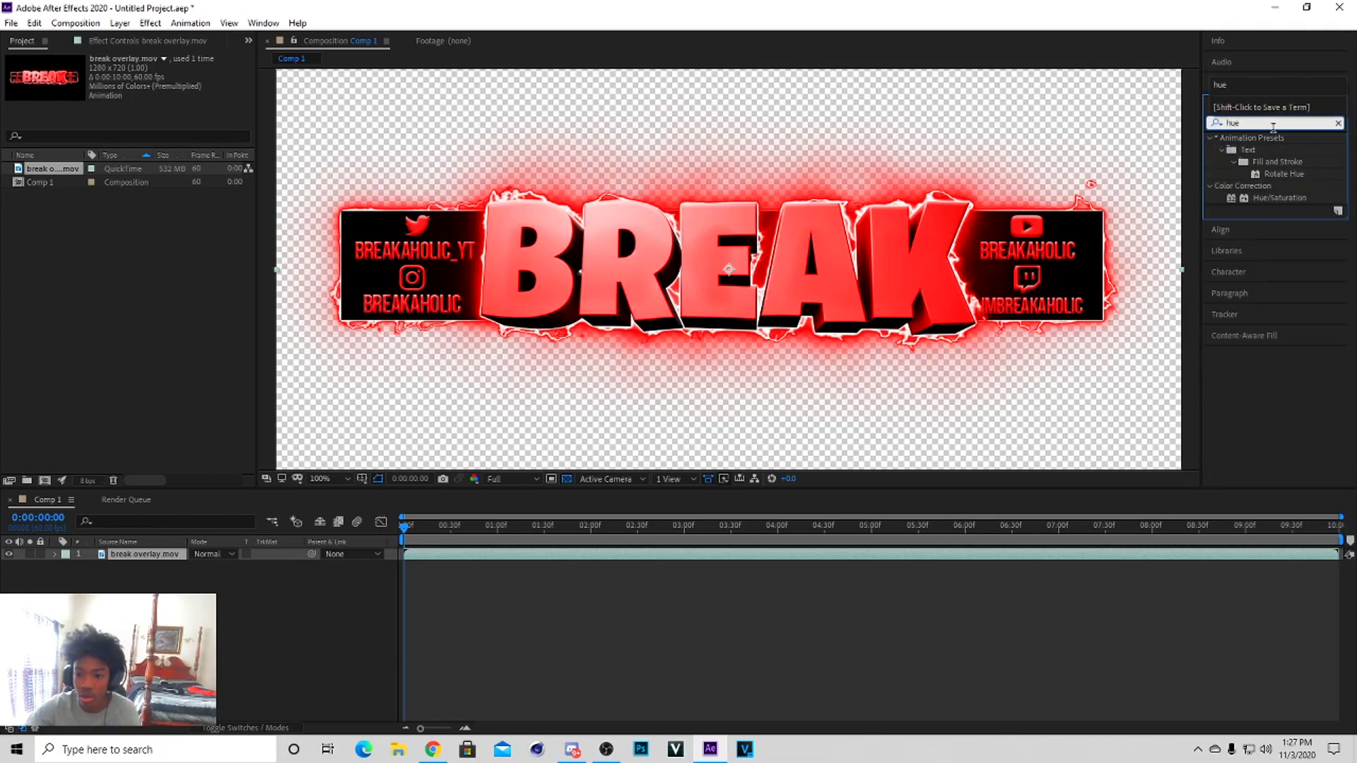
click(1294, 200)
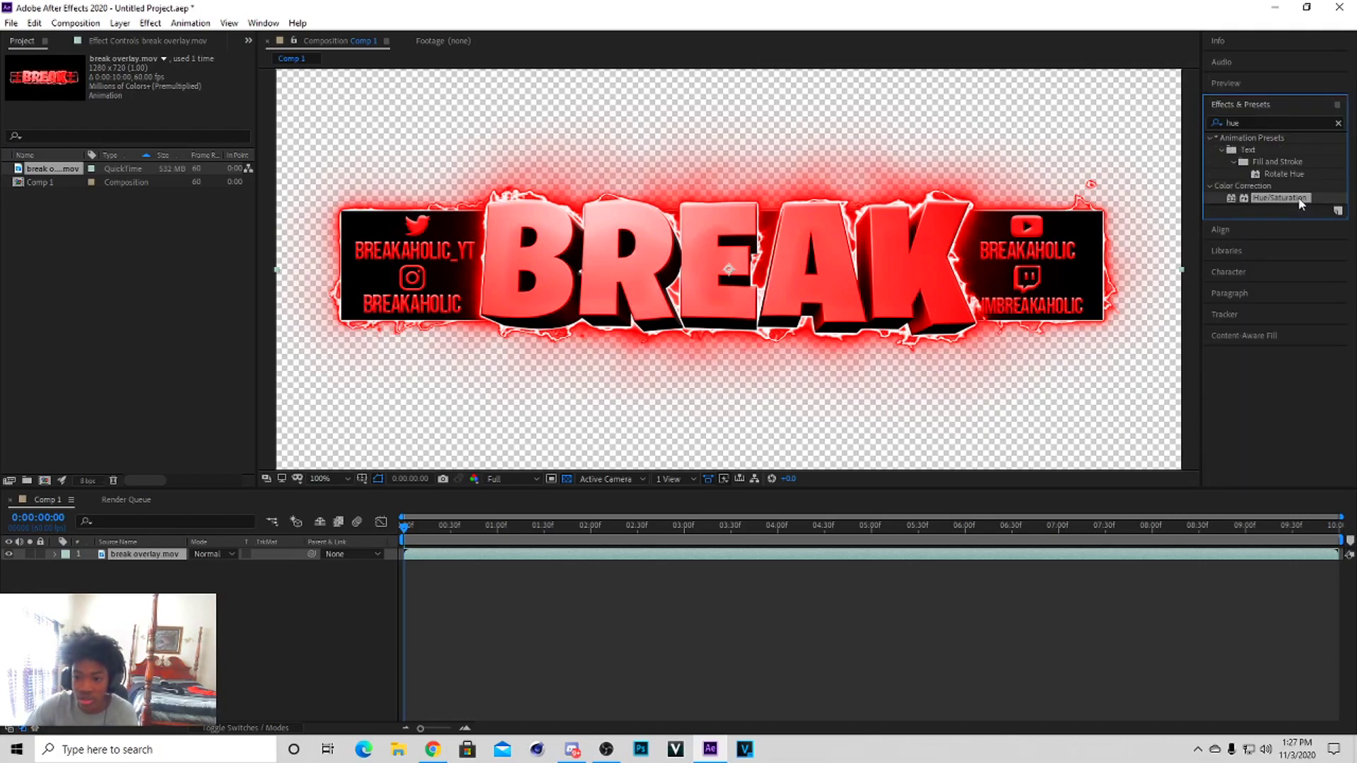
drag(1300, 205, 156, 558)
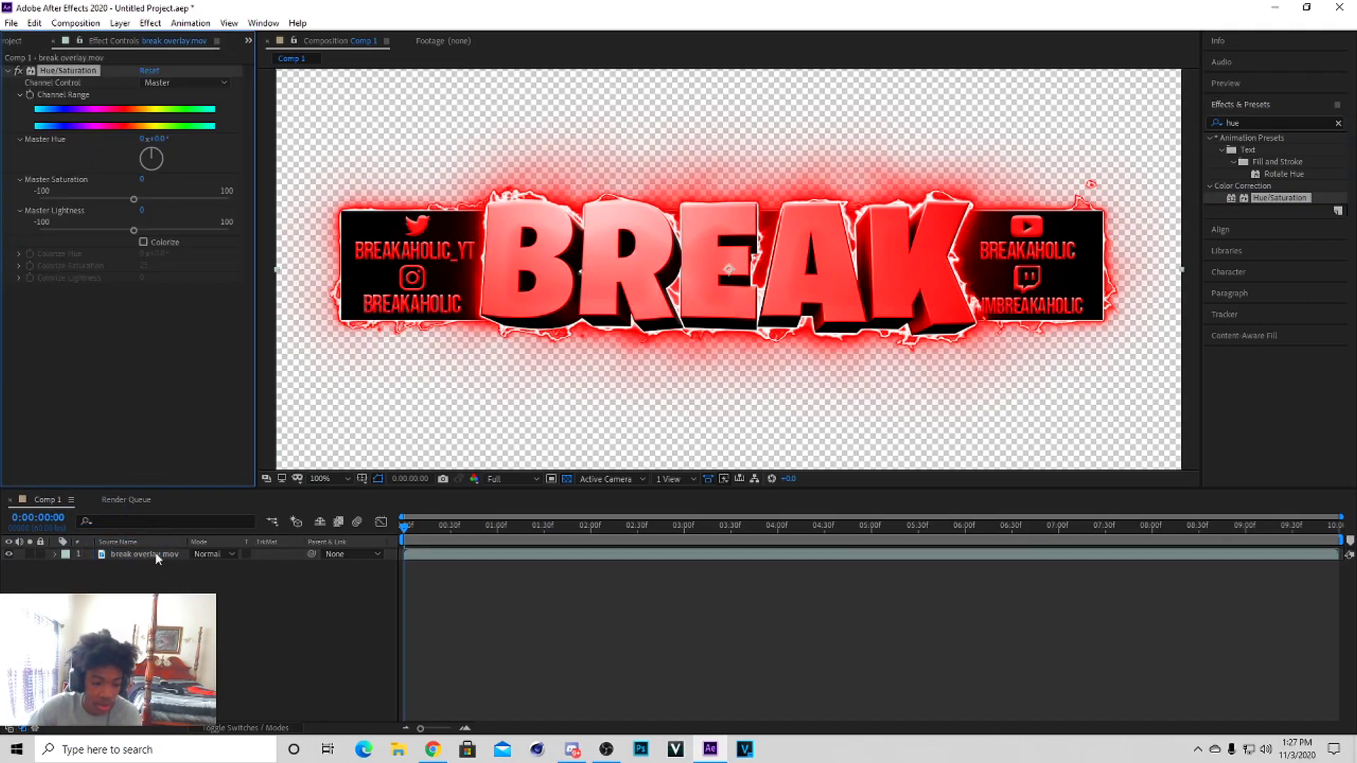
Step: At the first frame, start keyframing the Hue/Saturation channel and reveal the layer's keyframed properties
click(421, 539)
drag(425, 538, 388, 540)
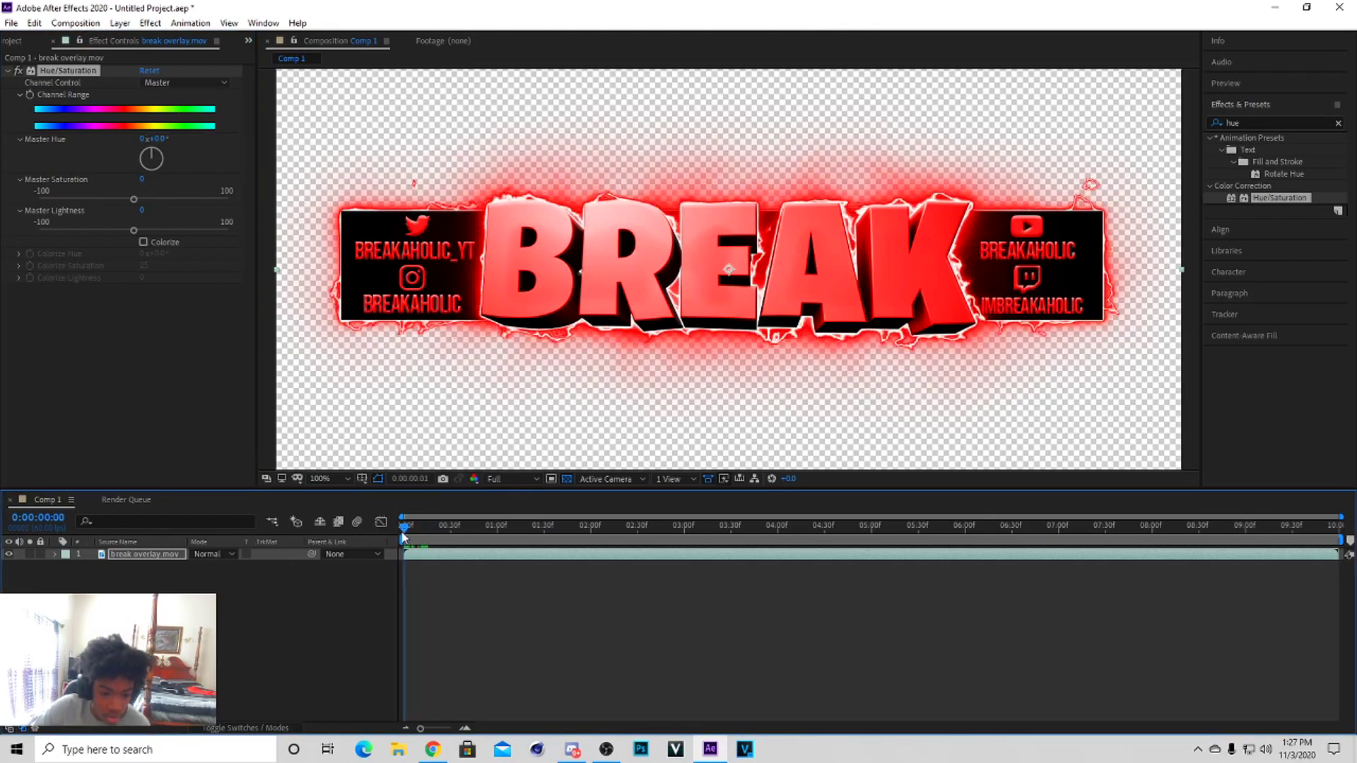
click(30, 95)
click(155, 559)
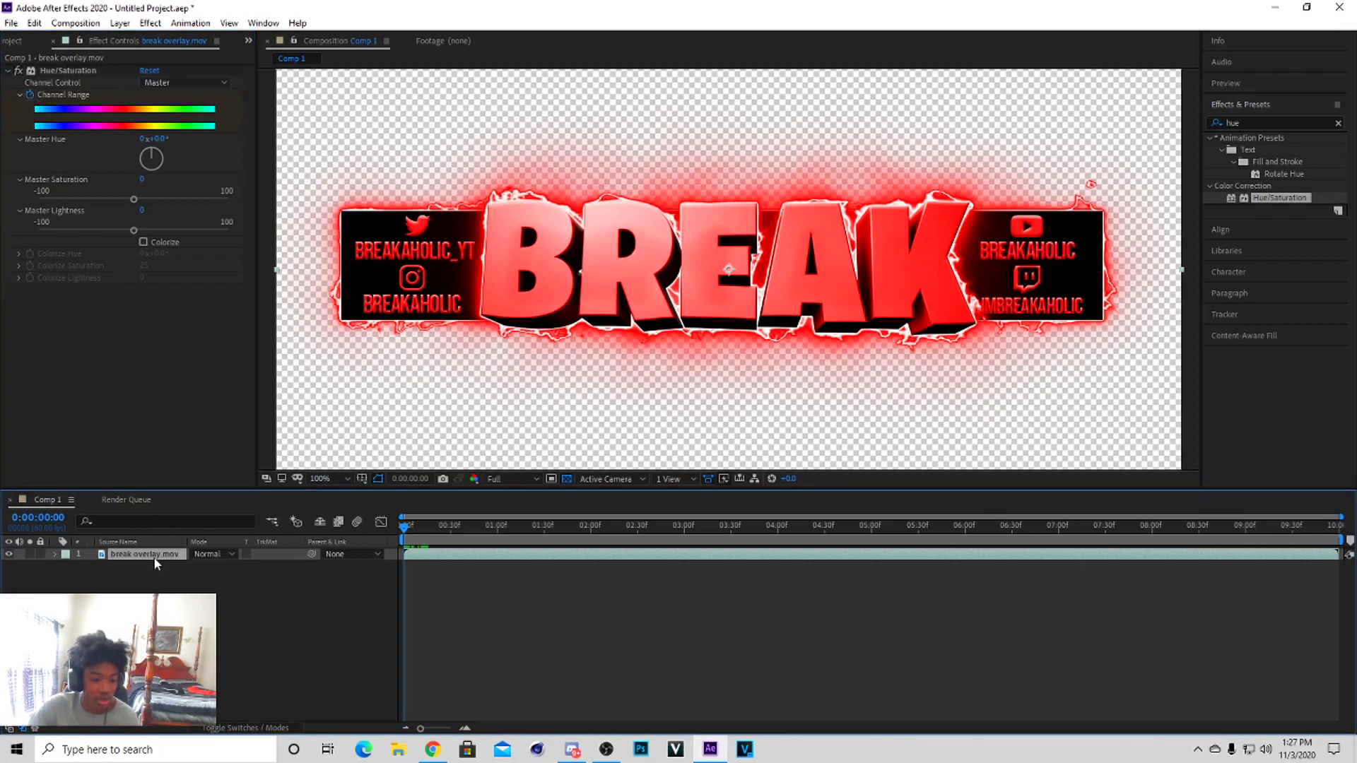
key(u)
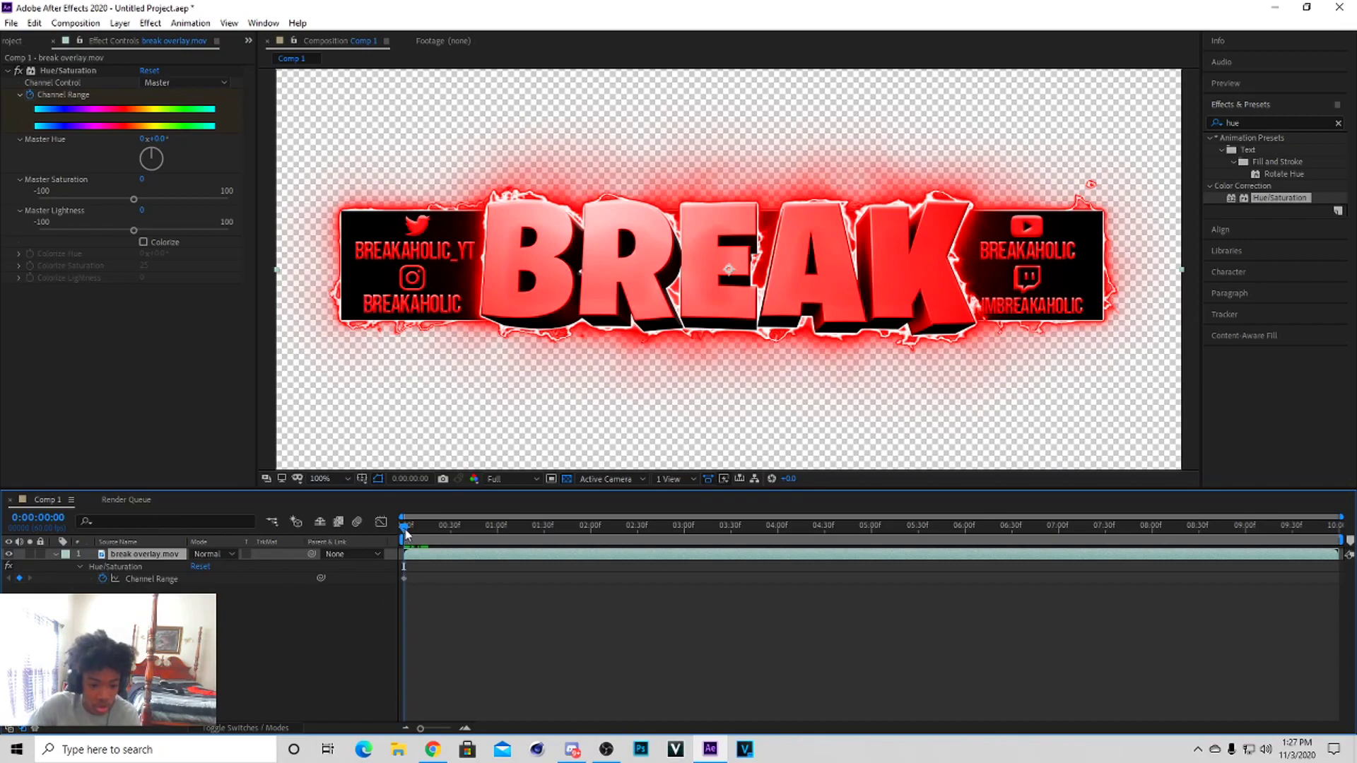
Step: Keyframe Master Hue to orange (23°), yellow, green, cyan and blue at half-second steps up to 2:30
click(436, 535)
drag(436, 535, 452, 537)
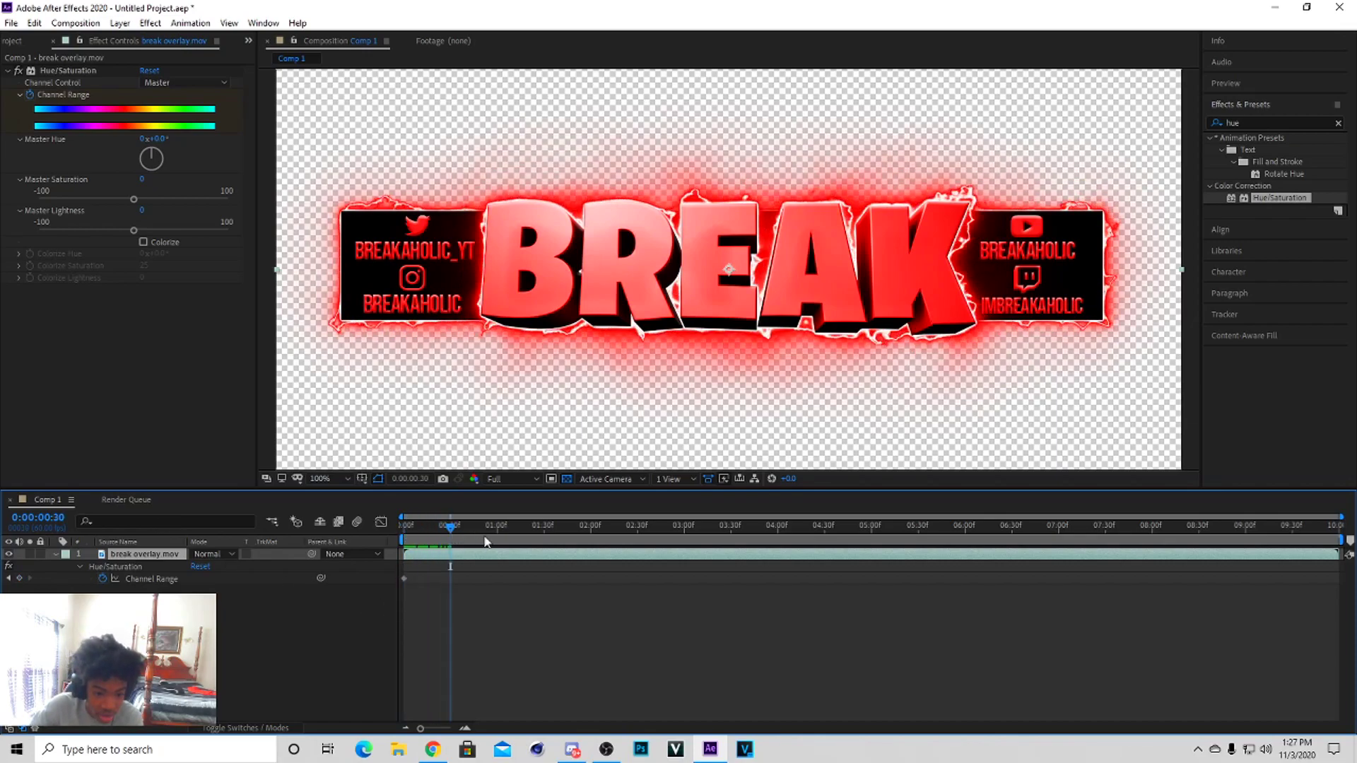
drag(154, 155, 157, 156)
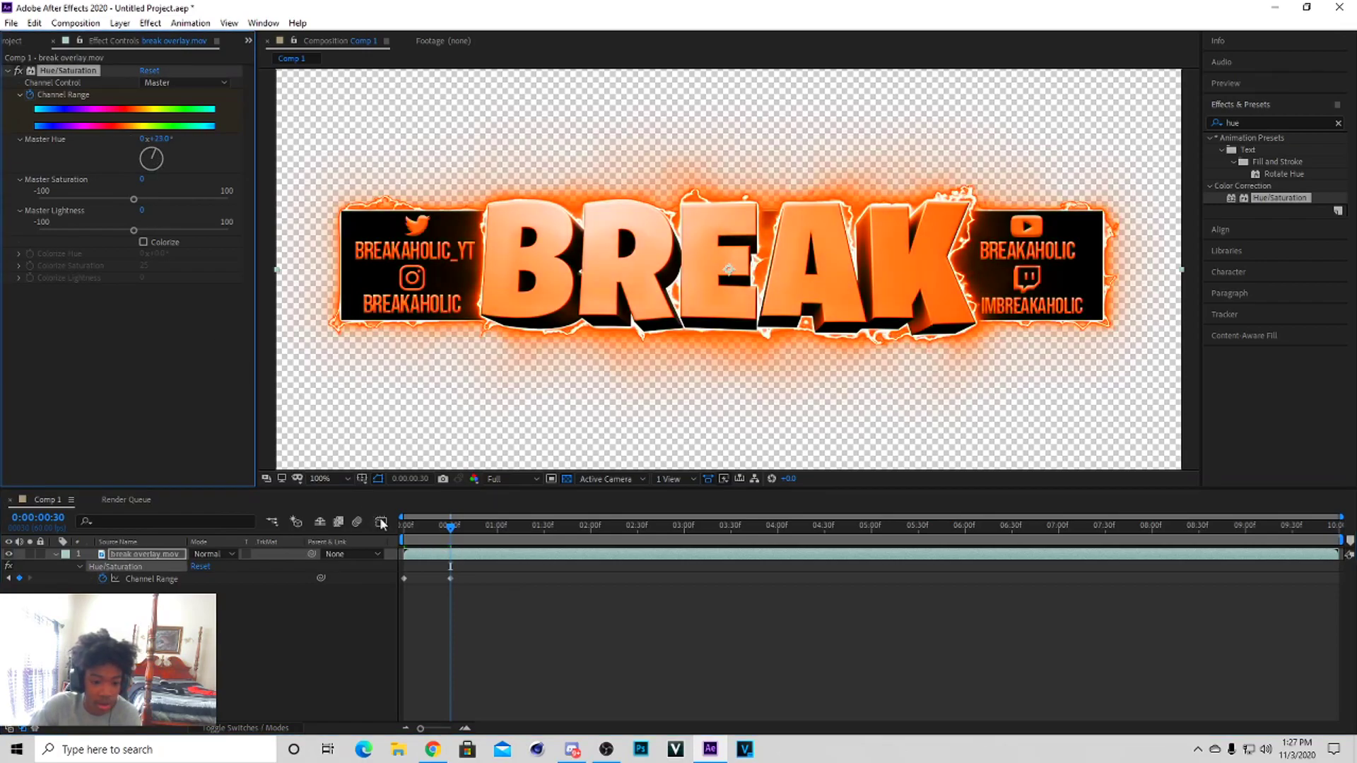
drag(451, 526, 498, 531)
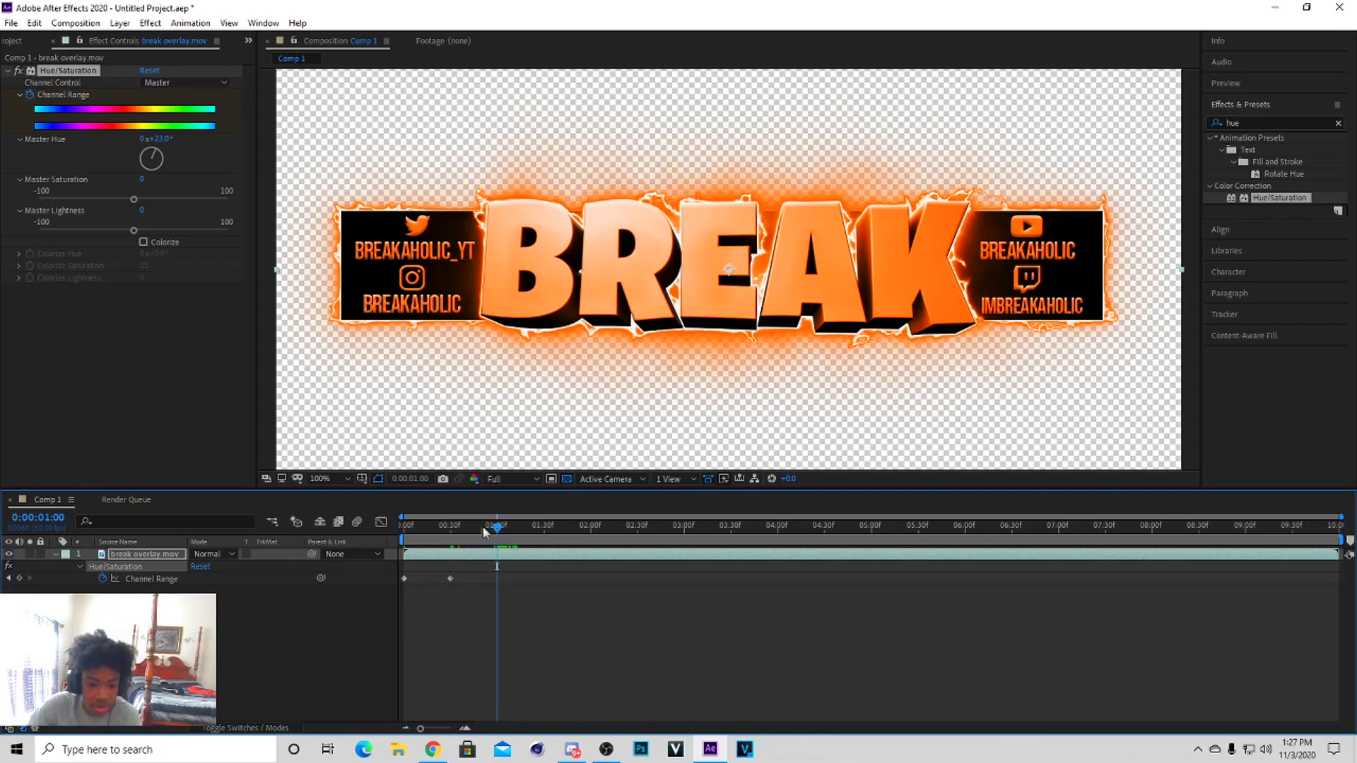
drag(152, 157, 172, 164)
click(500, 528)
drag(518, 537, 544, 540)
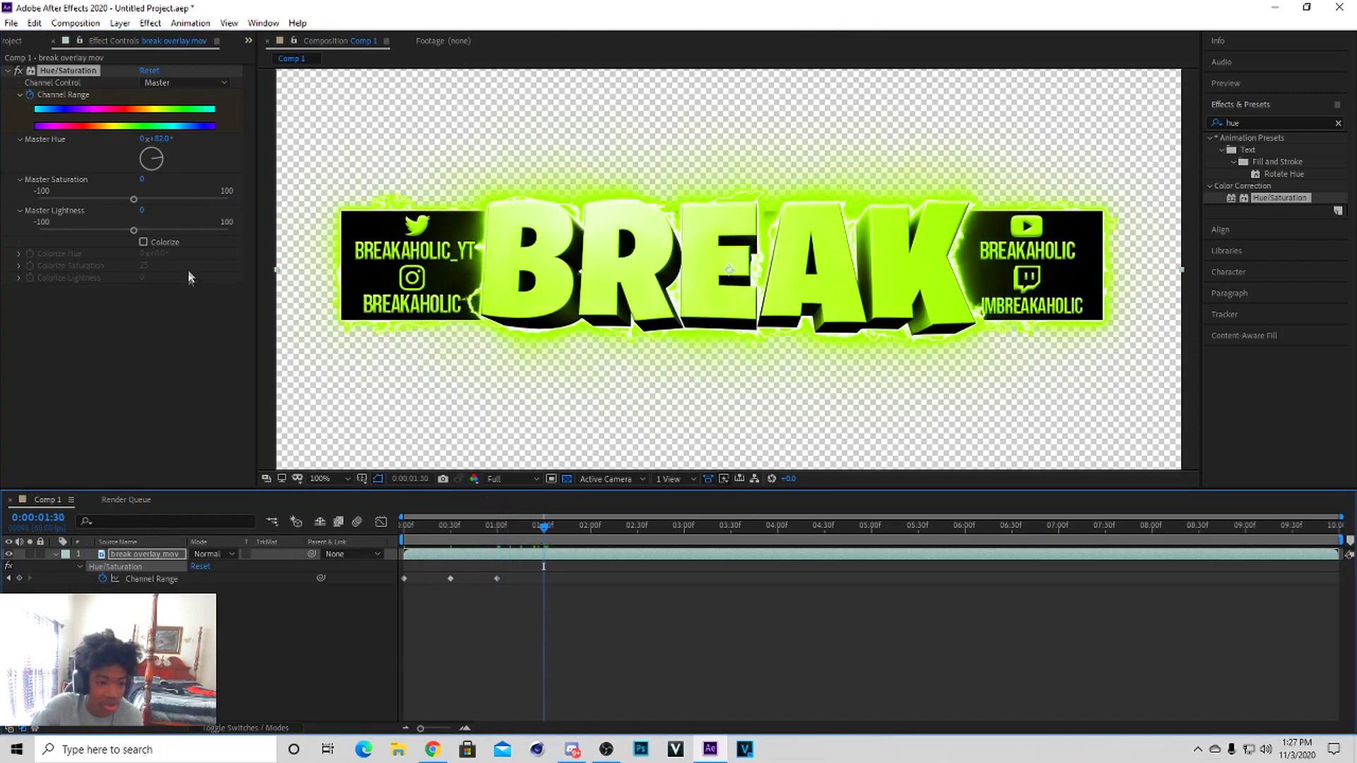
drag(163, 164, 161, 167)
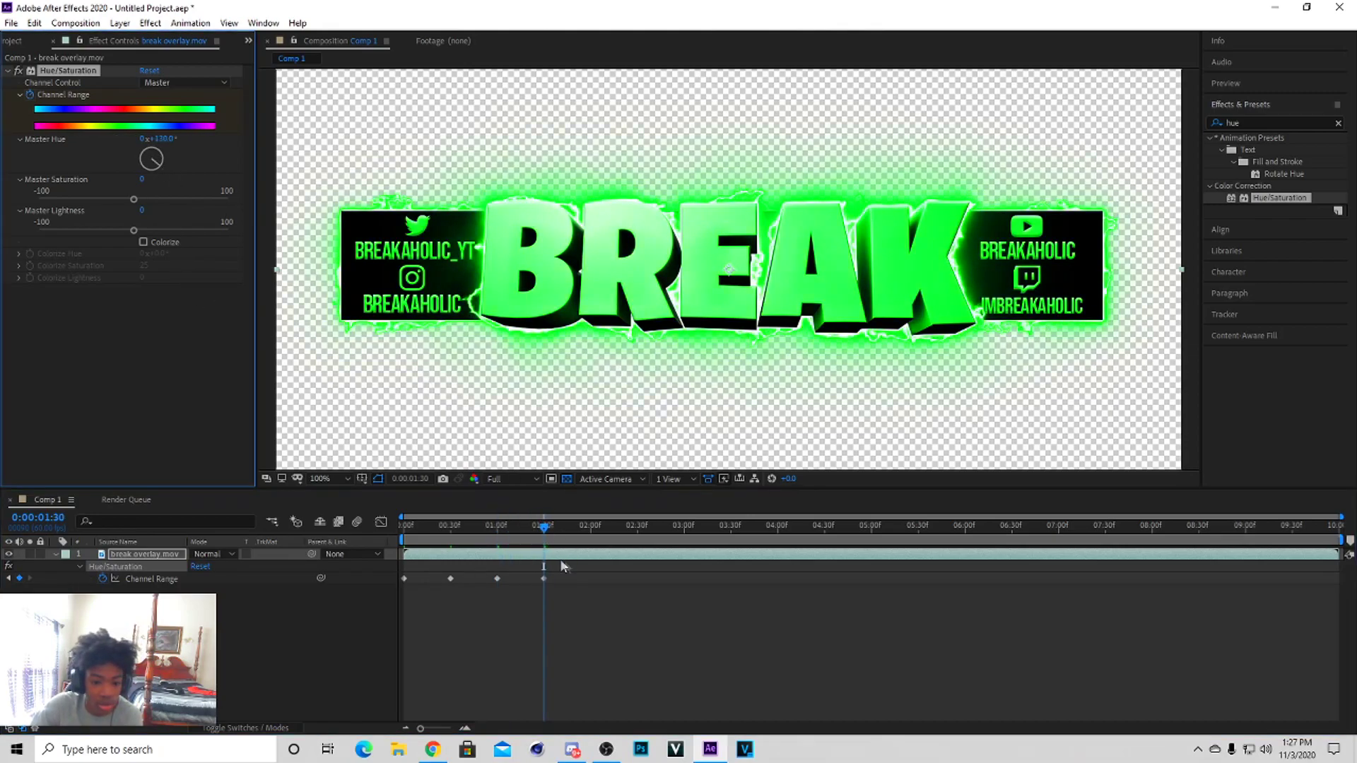
drag(545, 530, 592, 540)
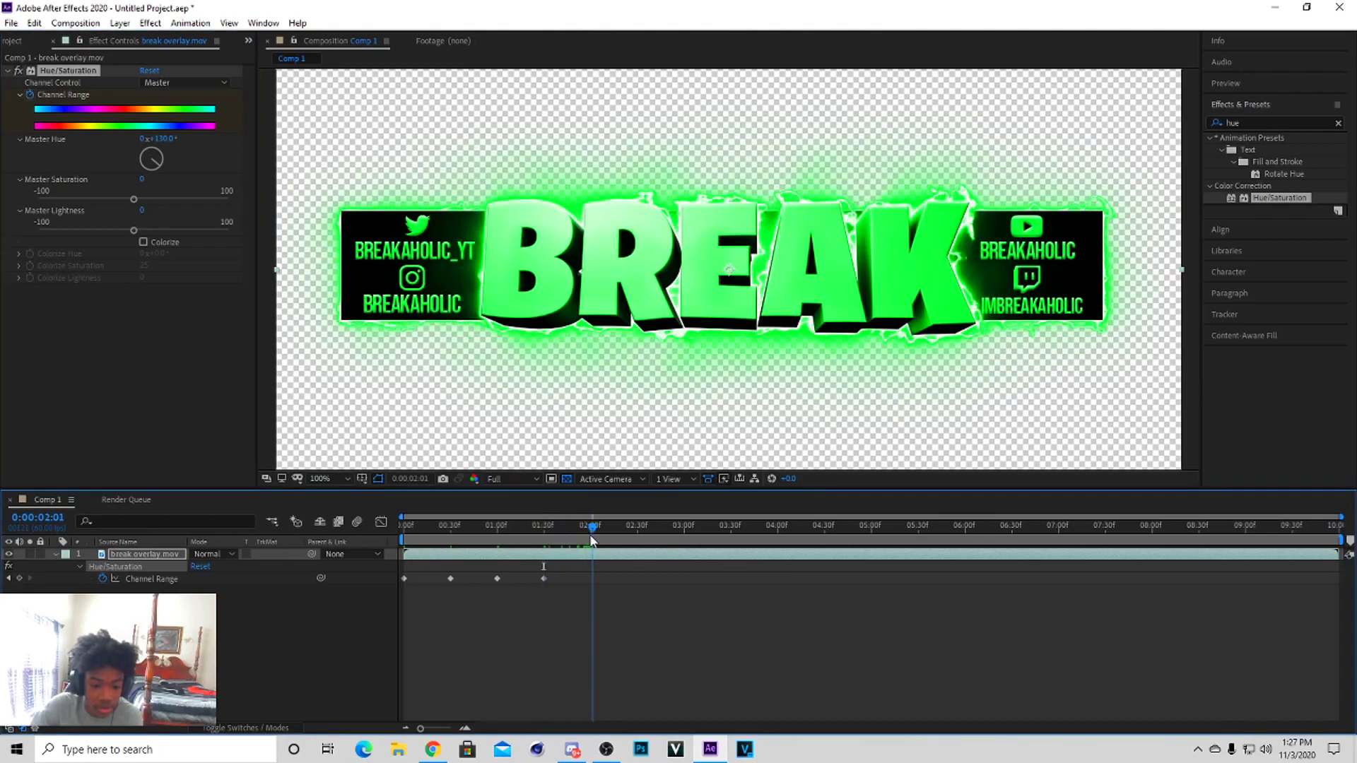
drag(157, 164, 157, 177)
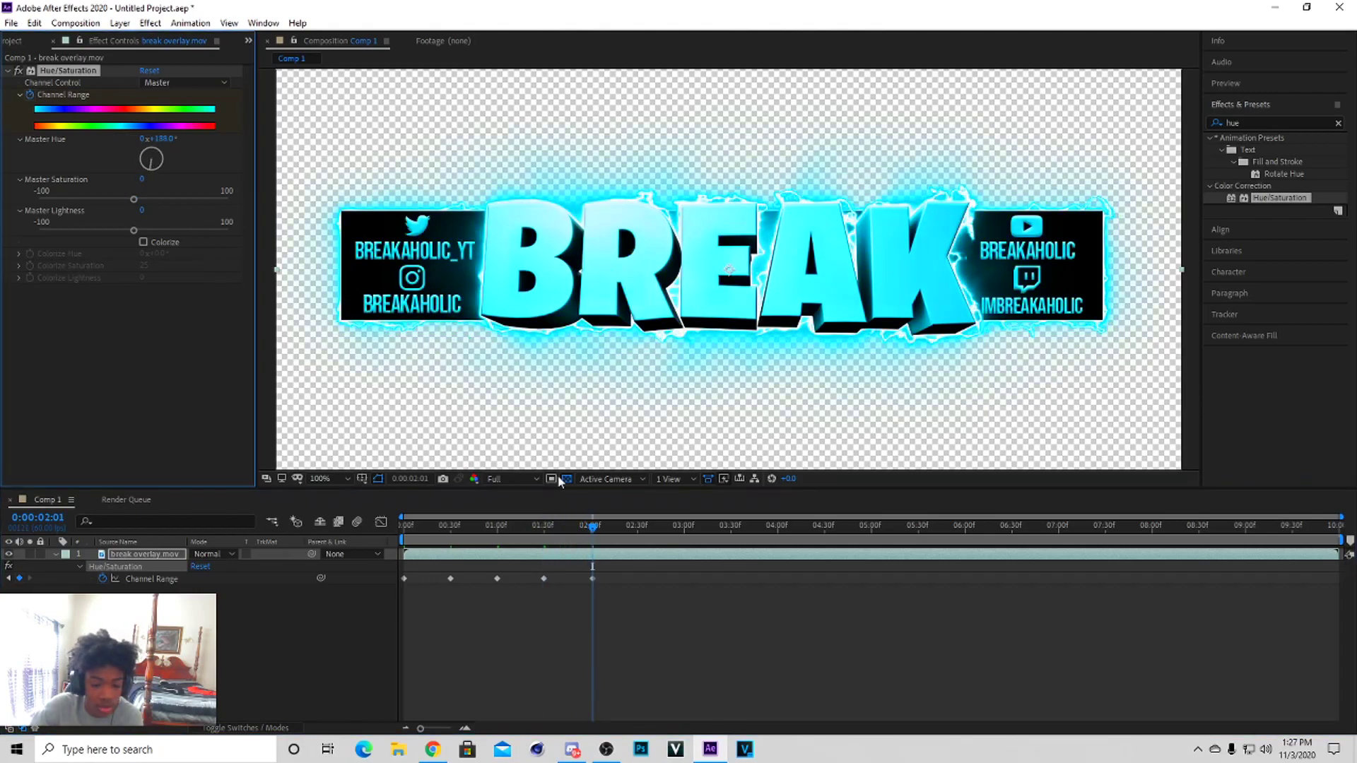
drag(603, 531, 639, 531)
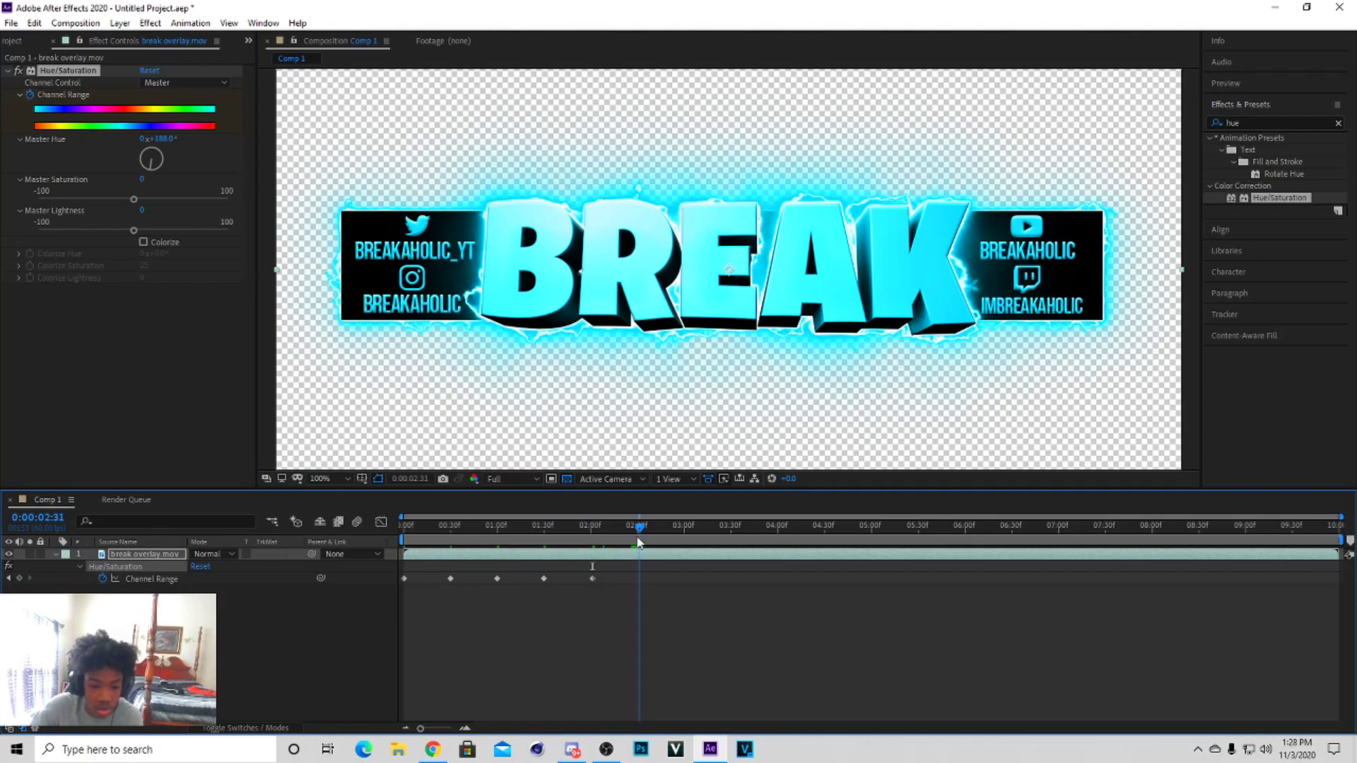
drag(153, 170, 153, 182)
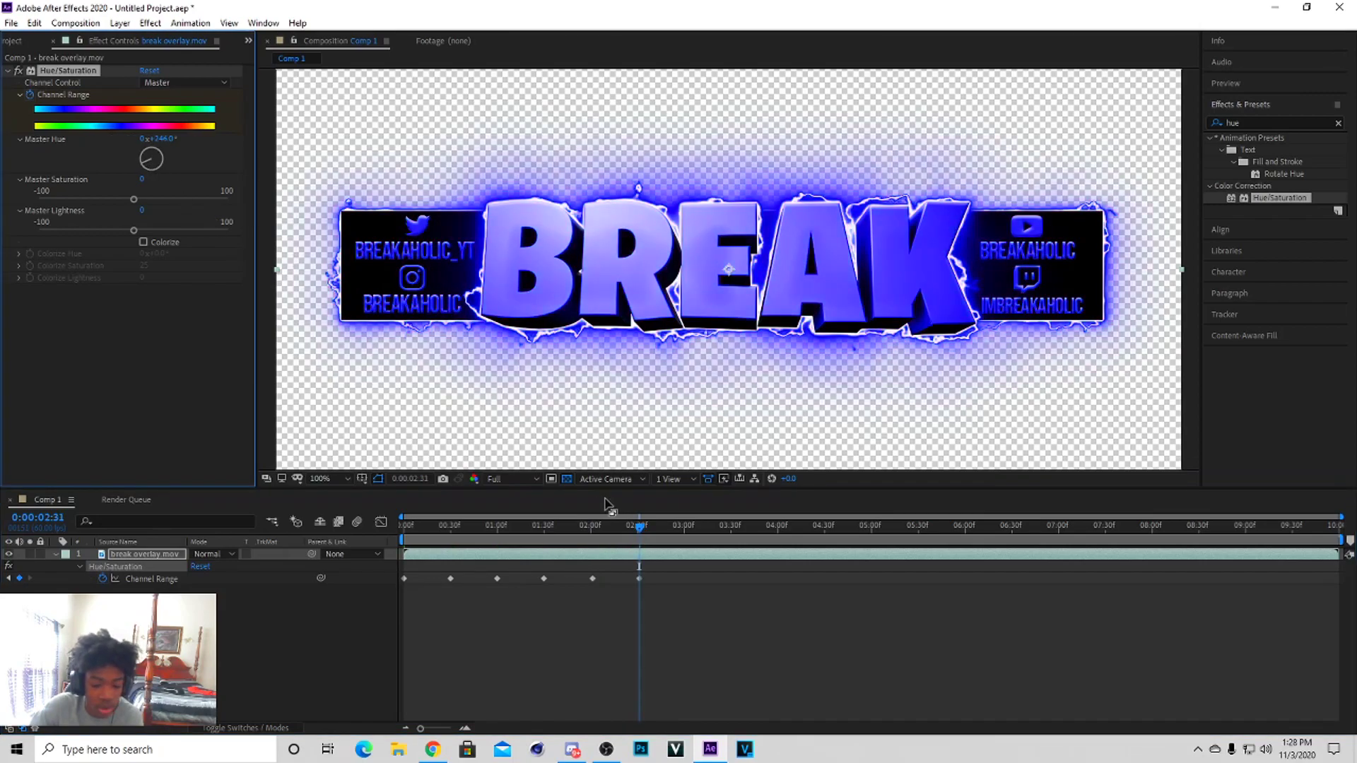
Step: Add hue keyframes for purple, pink, red, yellow, green and cyan-green from 3 s to 5:30
drag(639, 529, 687, 542)
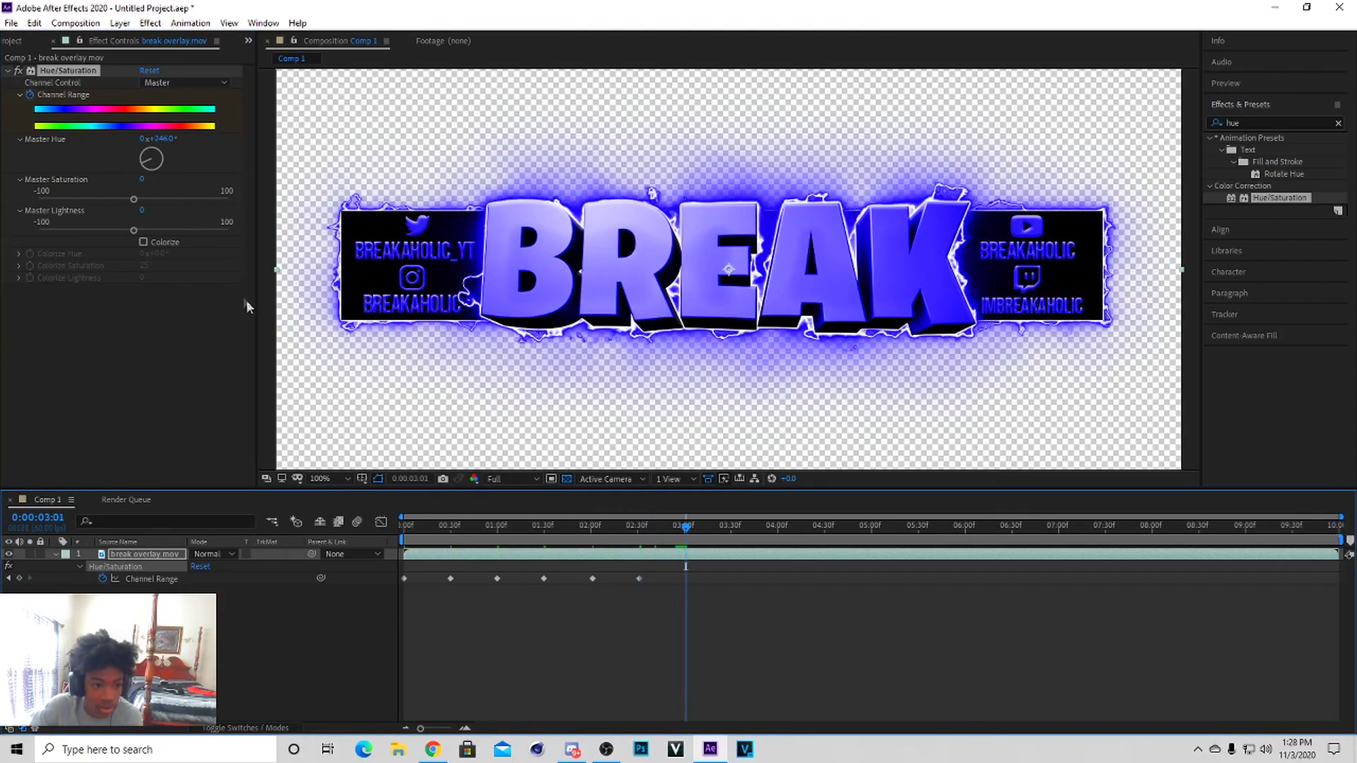
drag(151, 164, 152, 177)
drag(693, 530, 738, 533)
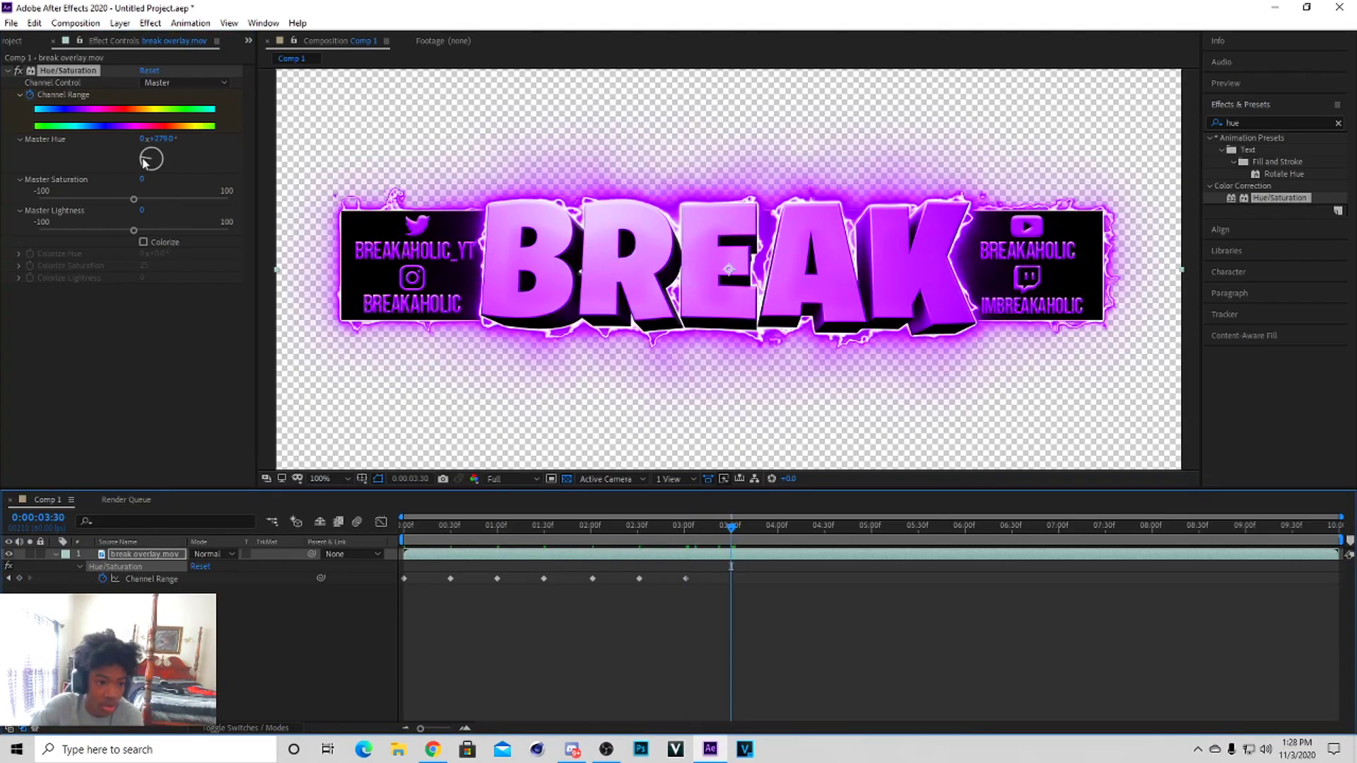
drag(145, 162, 150, 175)
drag(732, 527, 779, 535)
drag(150, 154, 157, 152)
drag(778, 535, 827, 542)
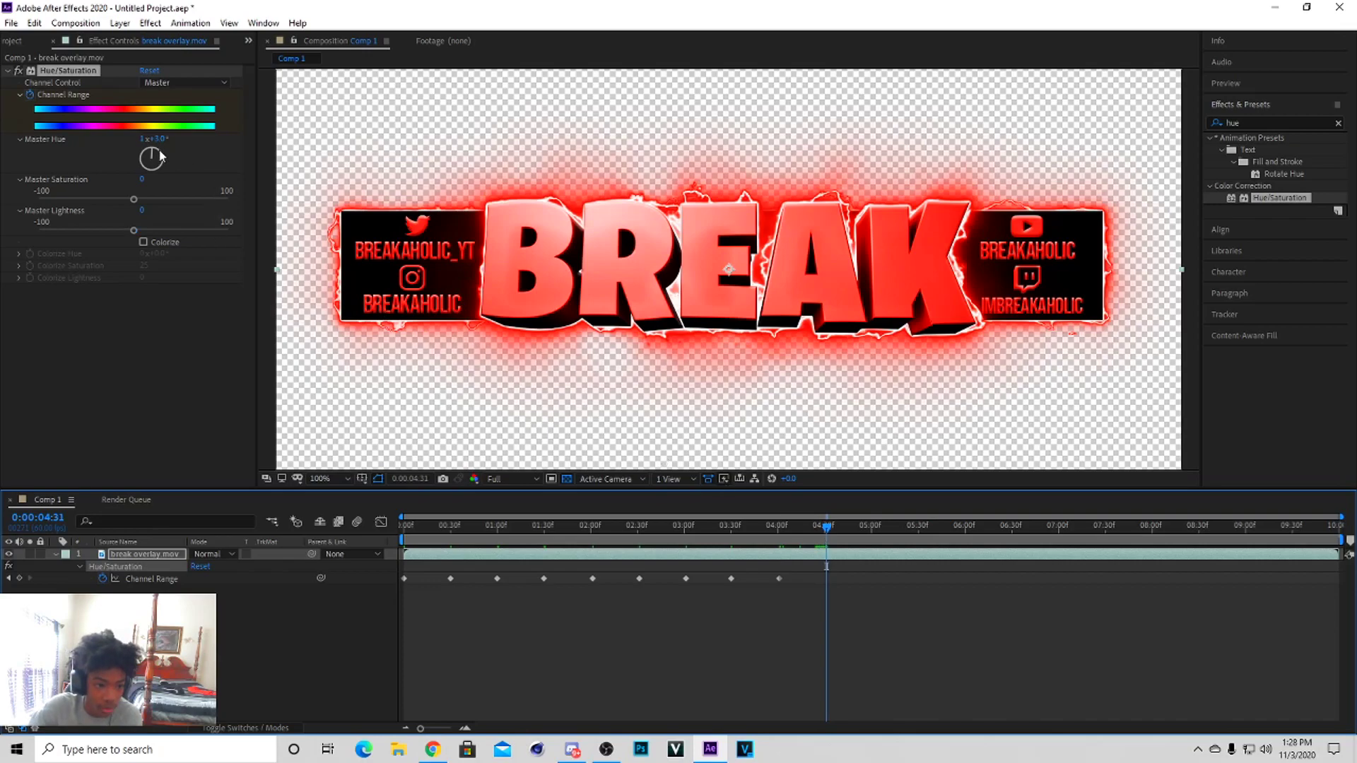
drag(161, 156, 166, 151)
drag(827, 529, 869, 530)
drag(157, 150, 163, 159)
drag(870, 530, 920, 528)
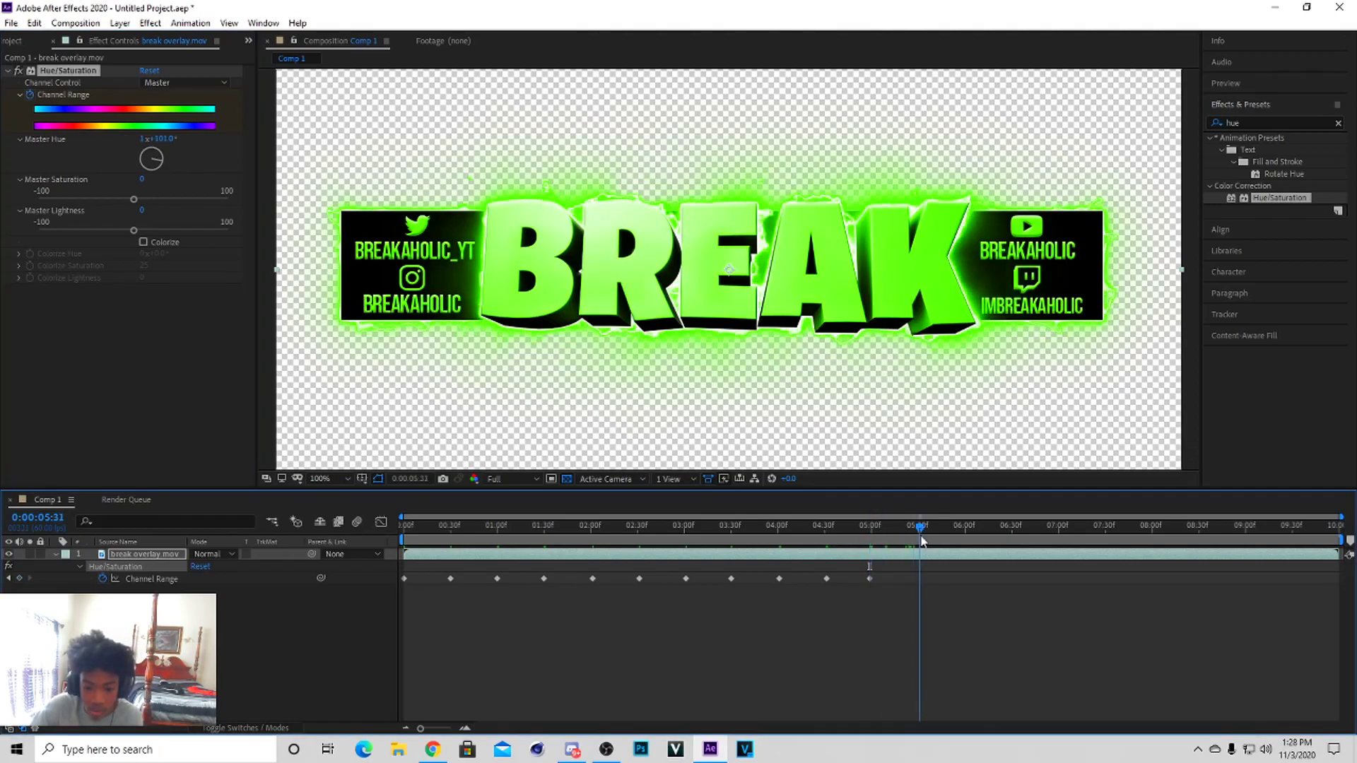
drag(163, 164, 150, 160)
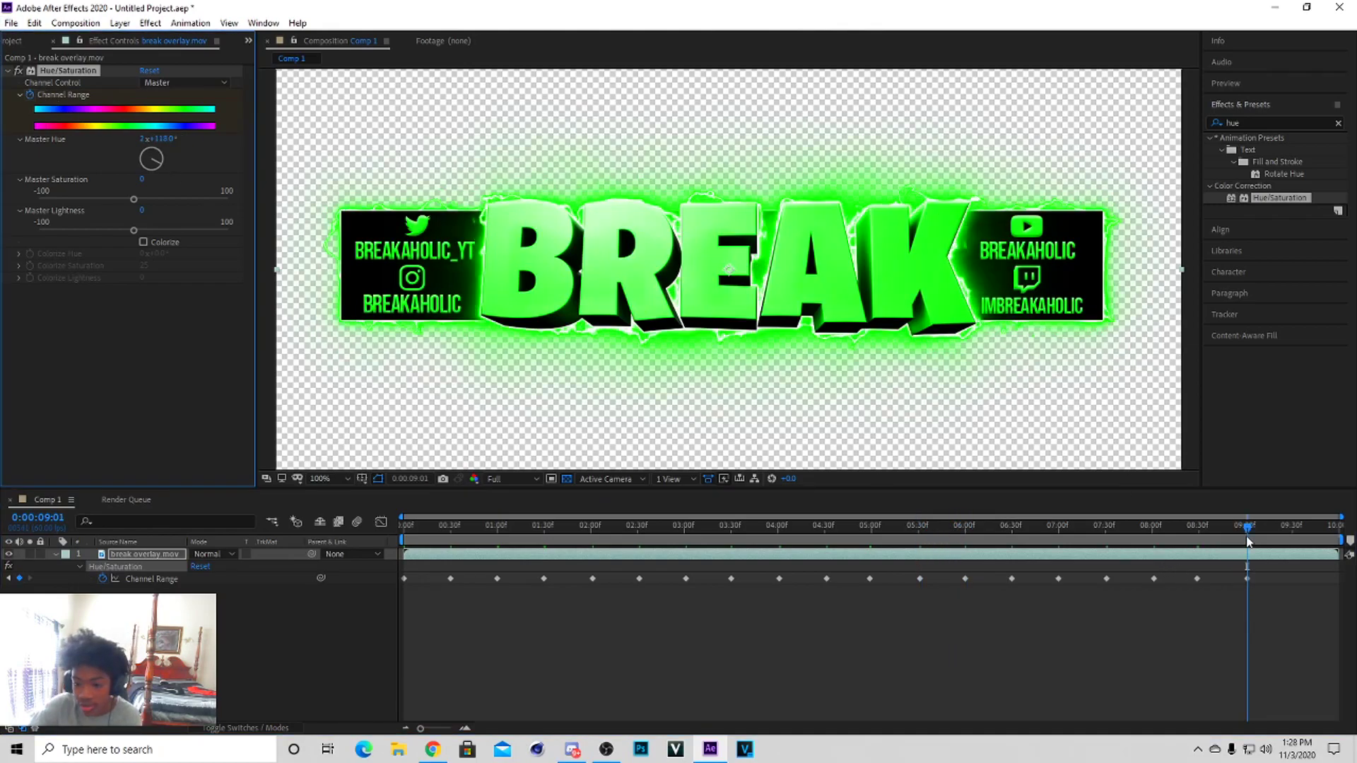
Step: Key cyan at 9:30 and red (3x+0°) at the end, then return to the start
drag(1249, 529, 1291, 528)
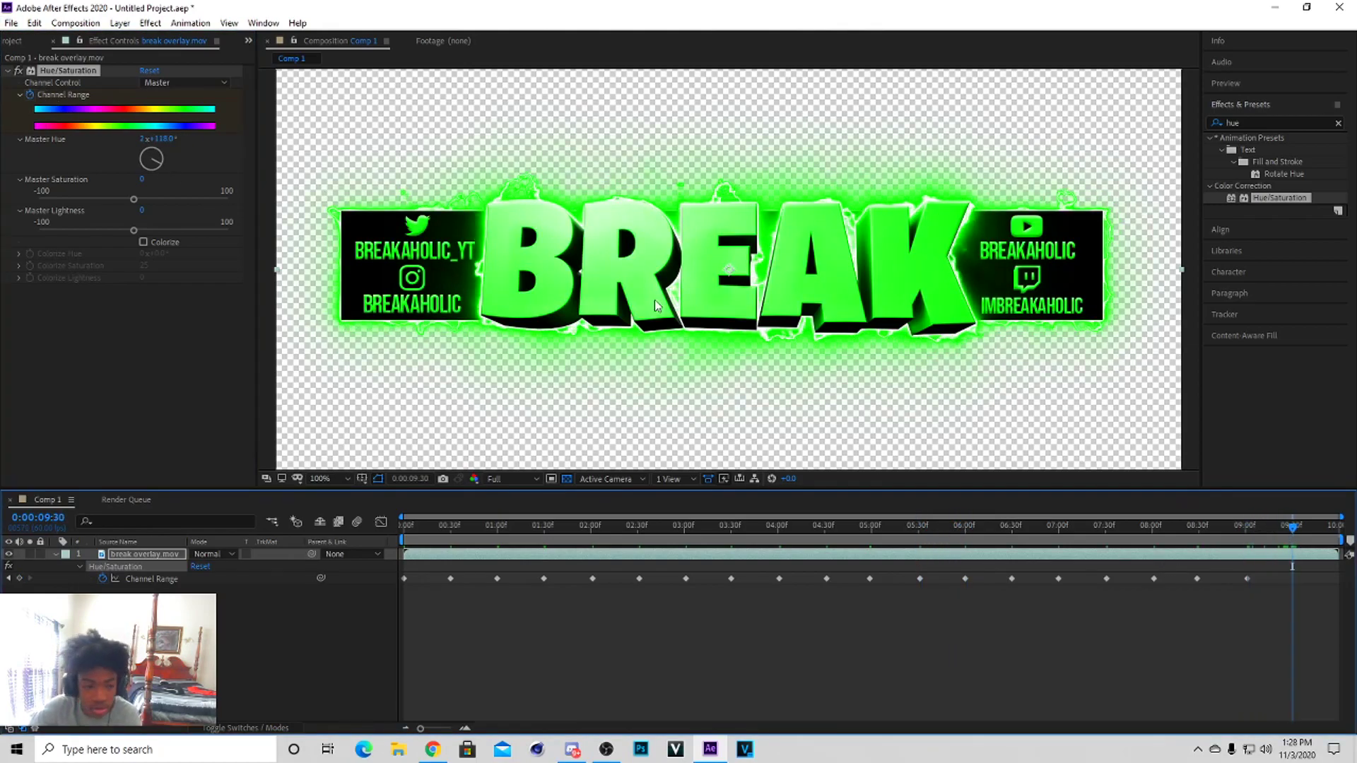
drag(163, 163, 154, 171)
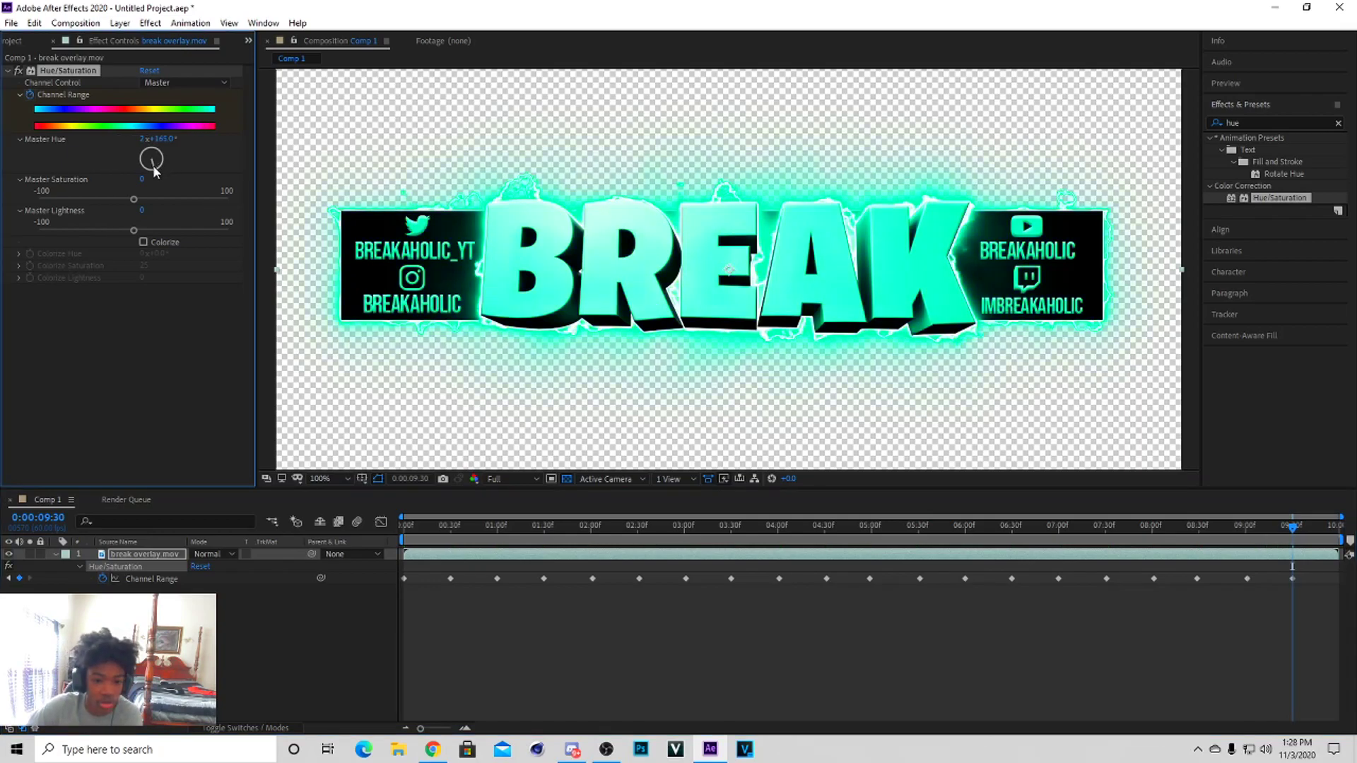
drag(1293, 527, 1338, 527)
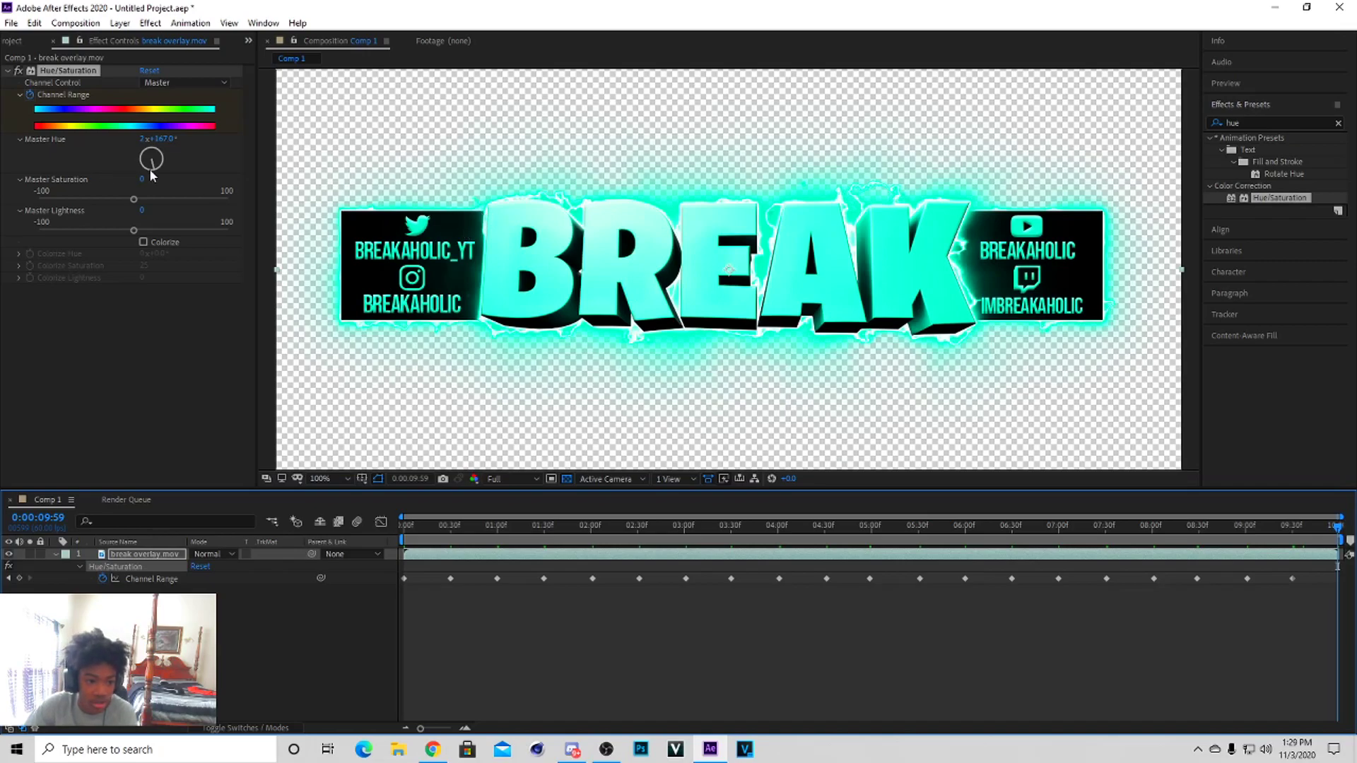
drag(150, 170, 154, 139)
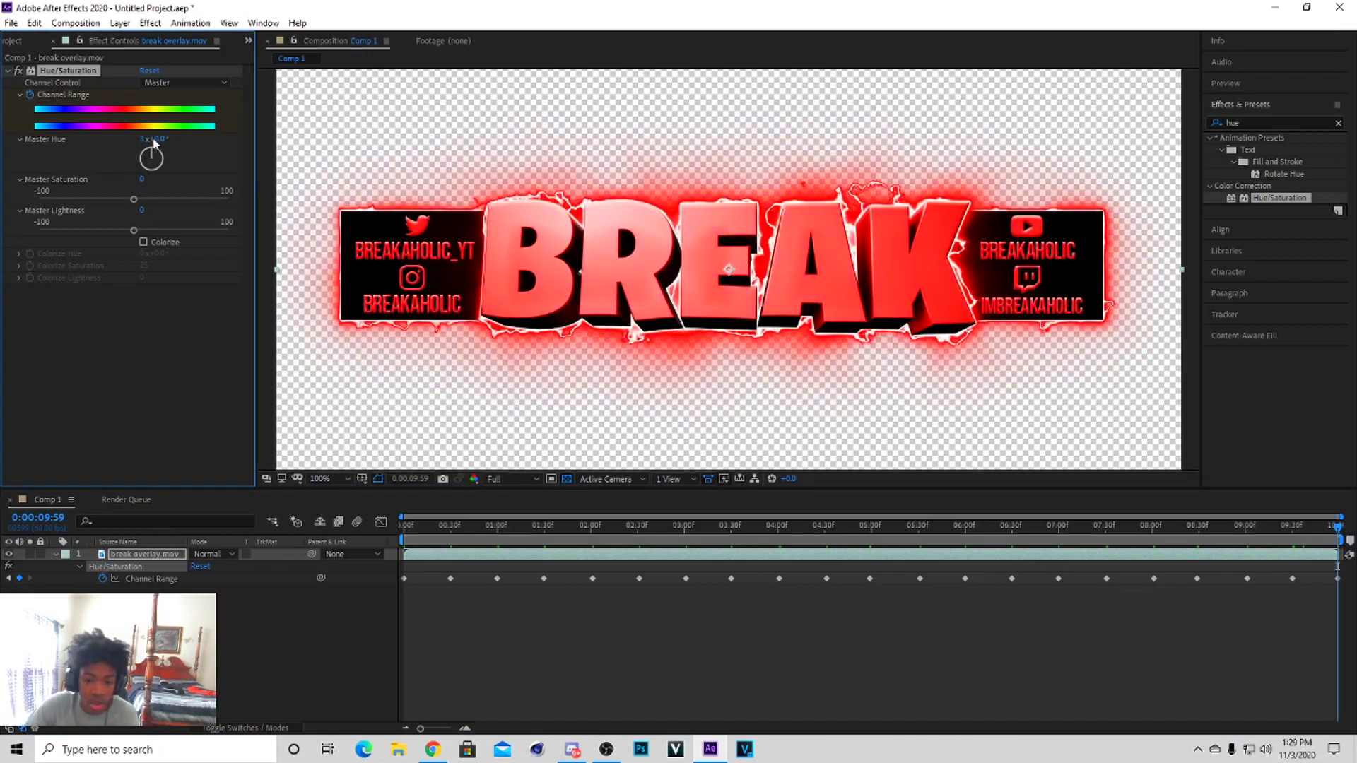
drag(1338, 535, 388, 540)
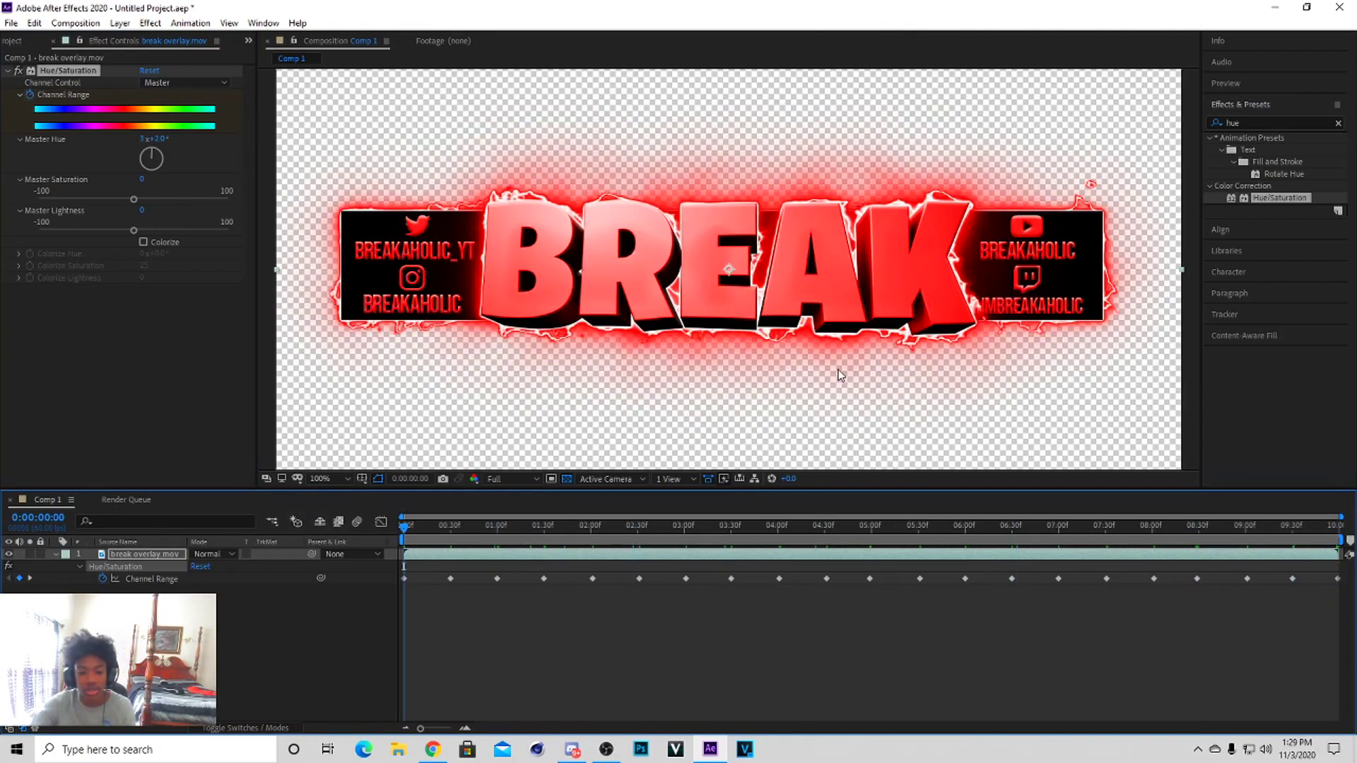
key(space)
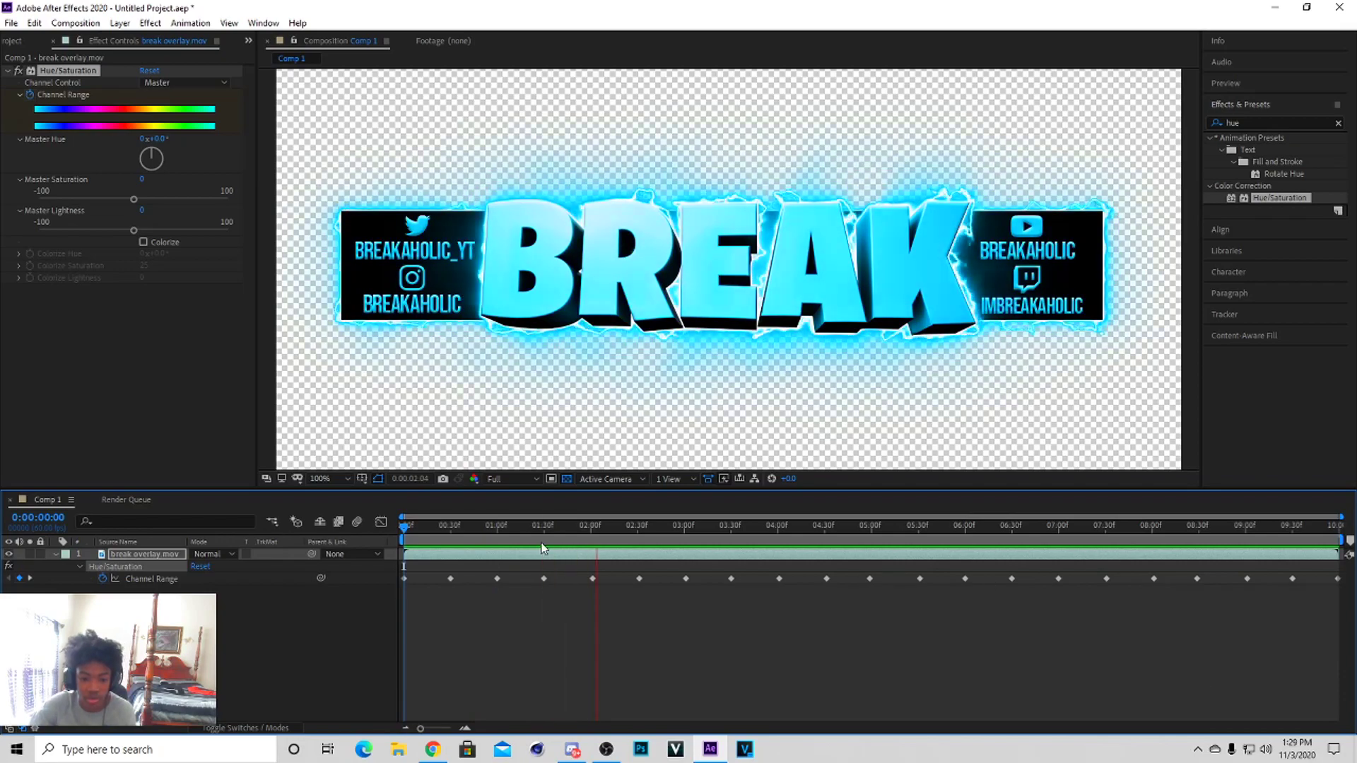
click(619, 538)
drag(621, 530, 343, 537)
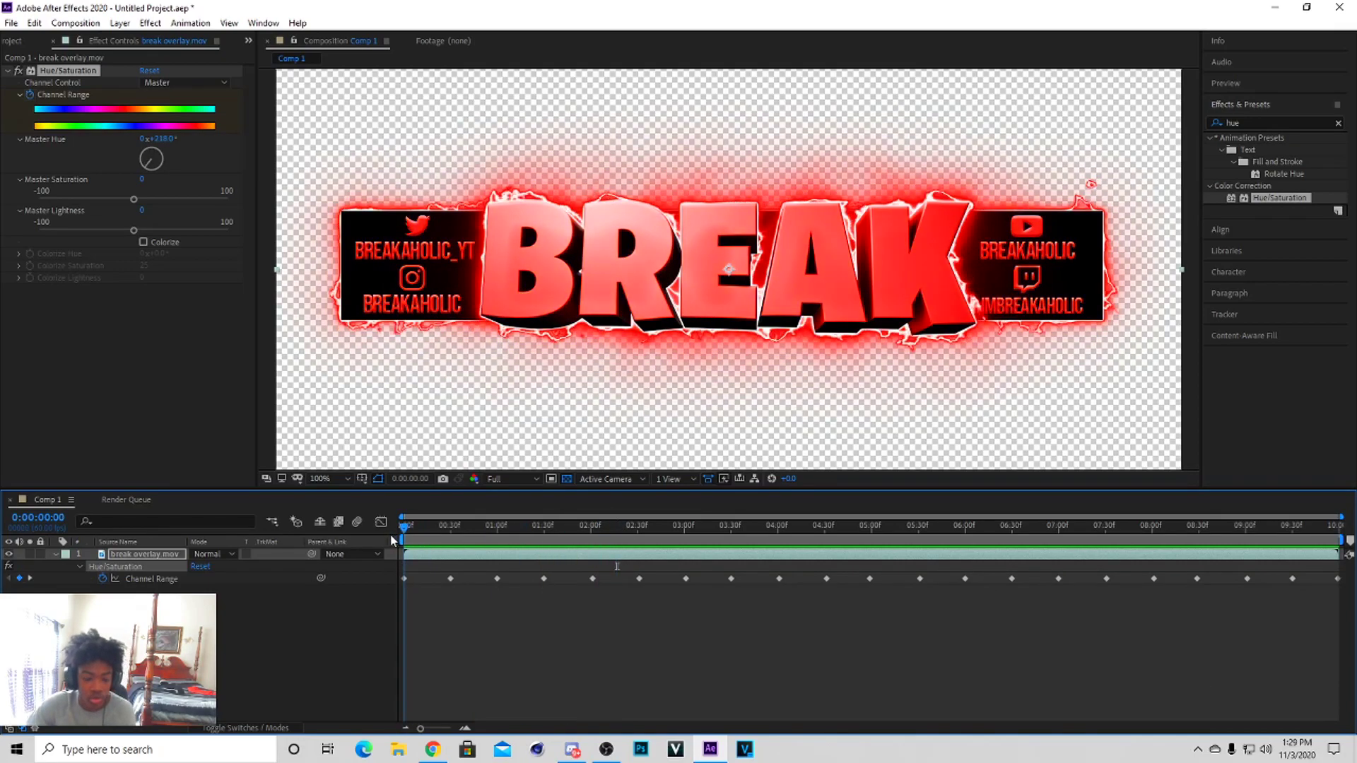
Step: Add Comp 1 to the Adobe Media Encoder queue from the File > Export menu
click(34, 23)
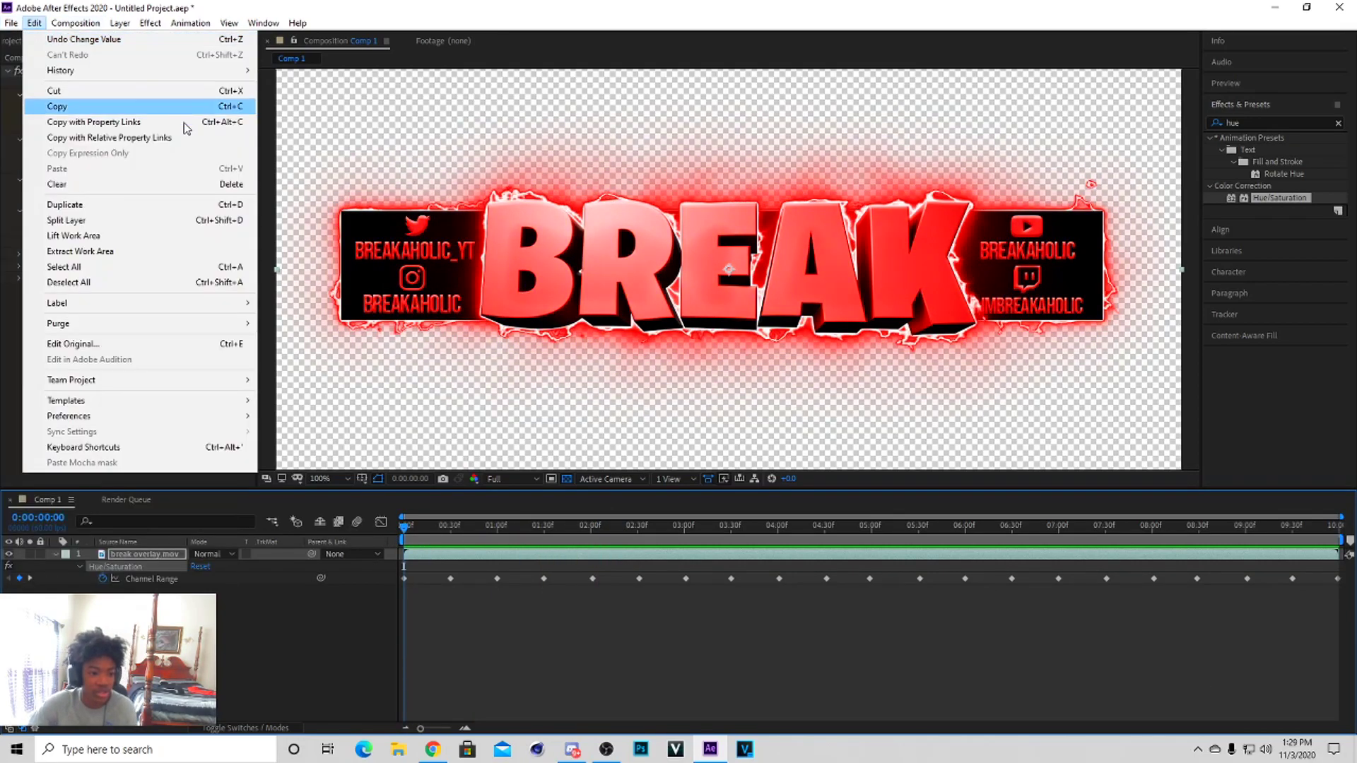
click(70, 104)
click(10, 22)
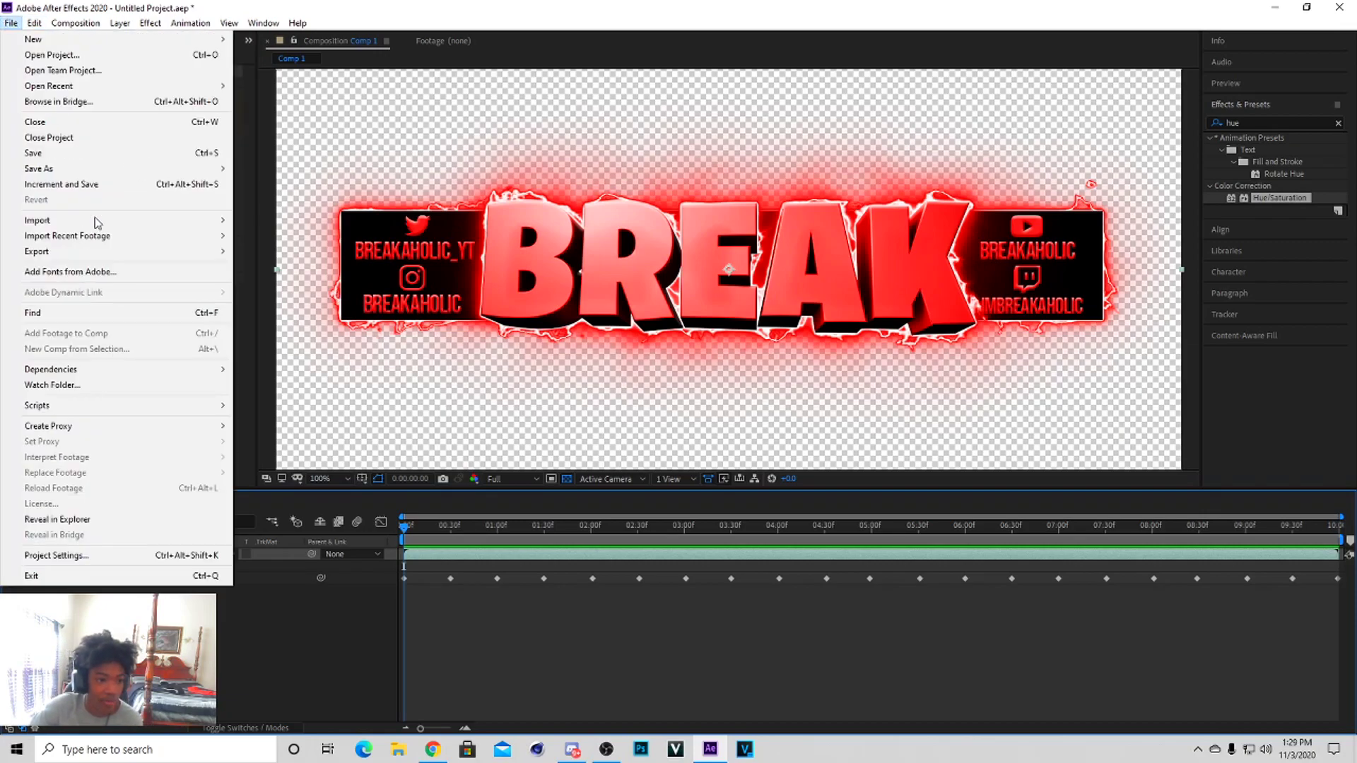
mouse_move(85, 253)
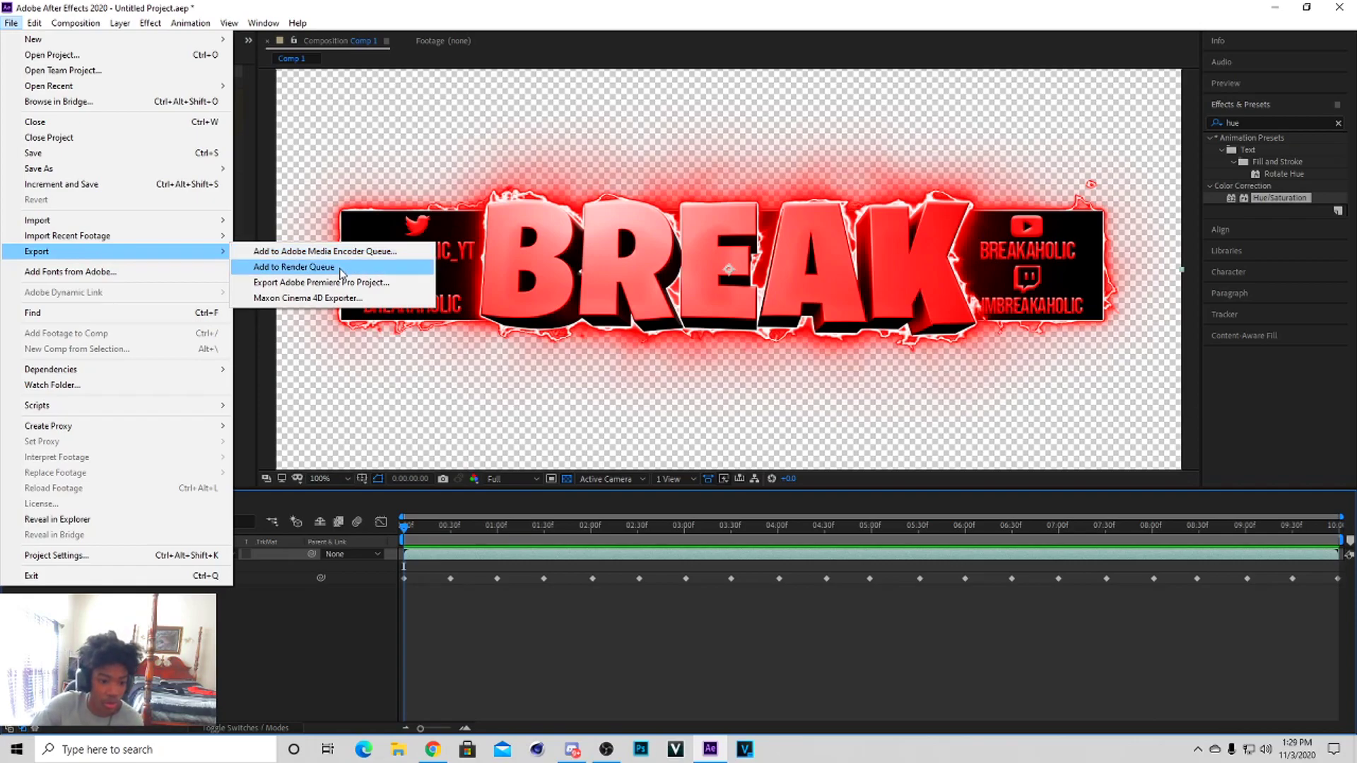
key(Up)
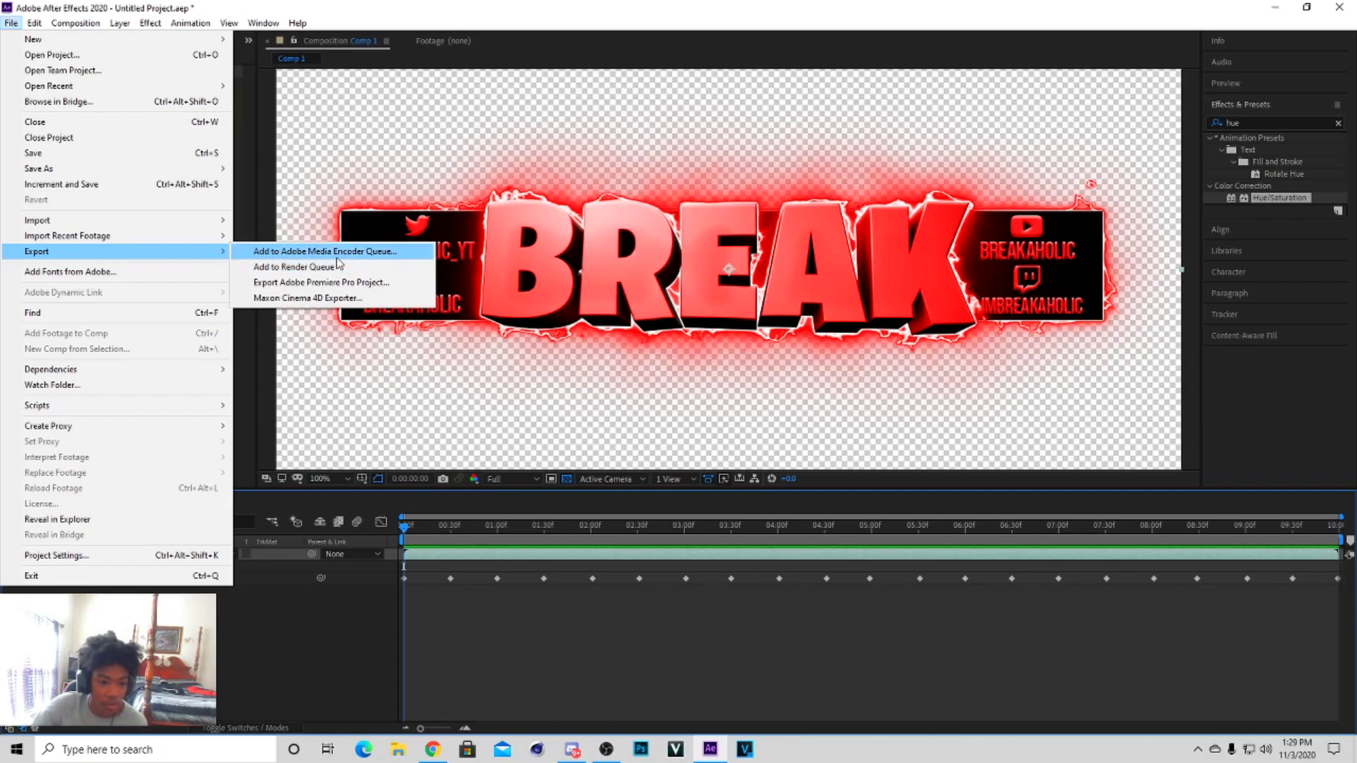
click(342, 257)
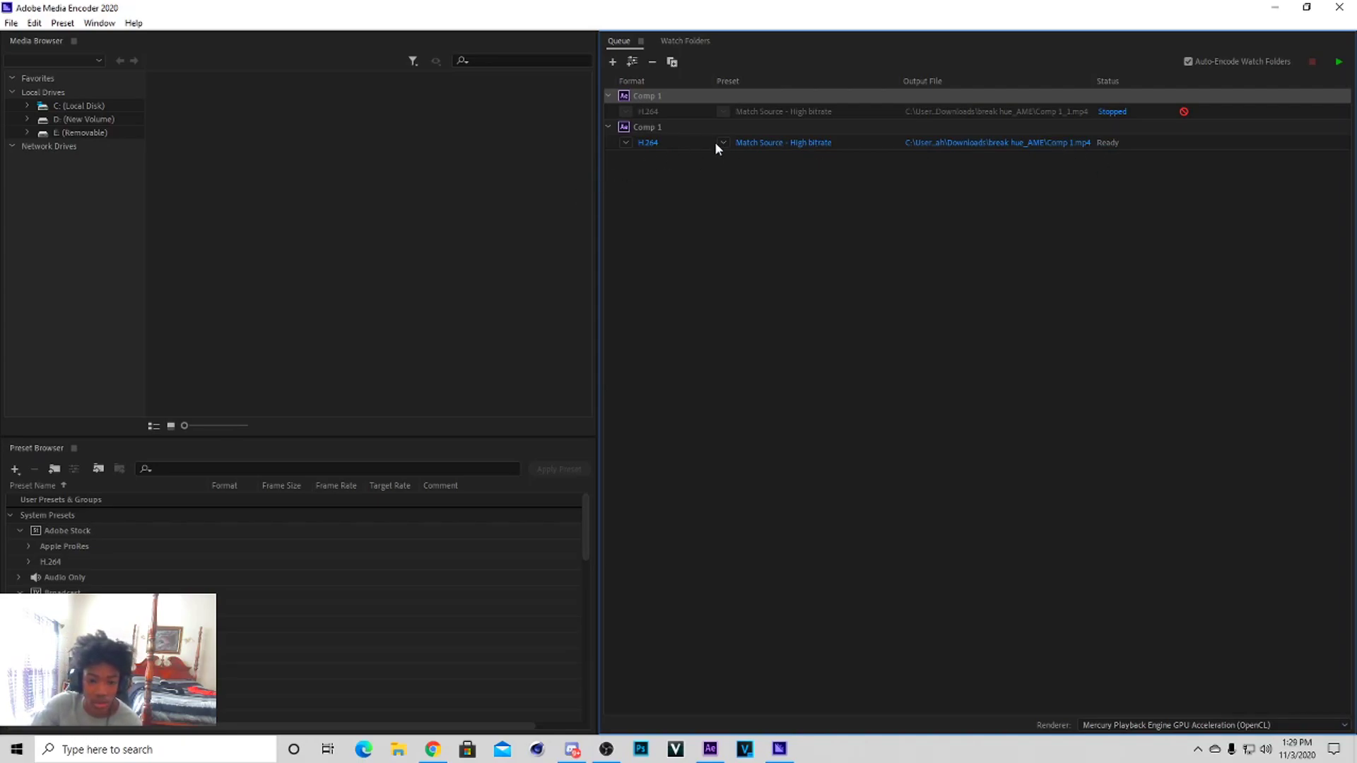
Step: Dismiss the connection window and switch the queued Comp 1's output format to QuickTime
key(Return)
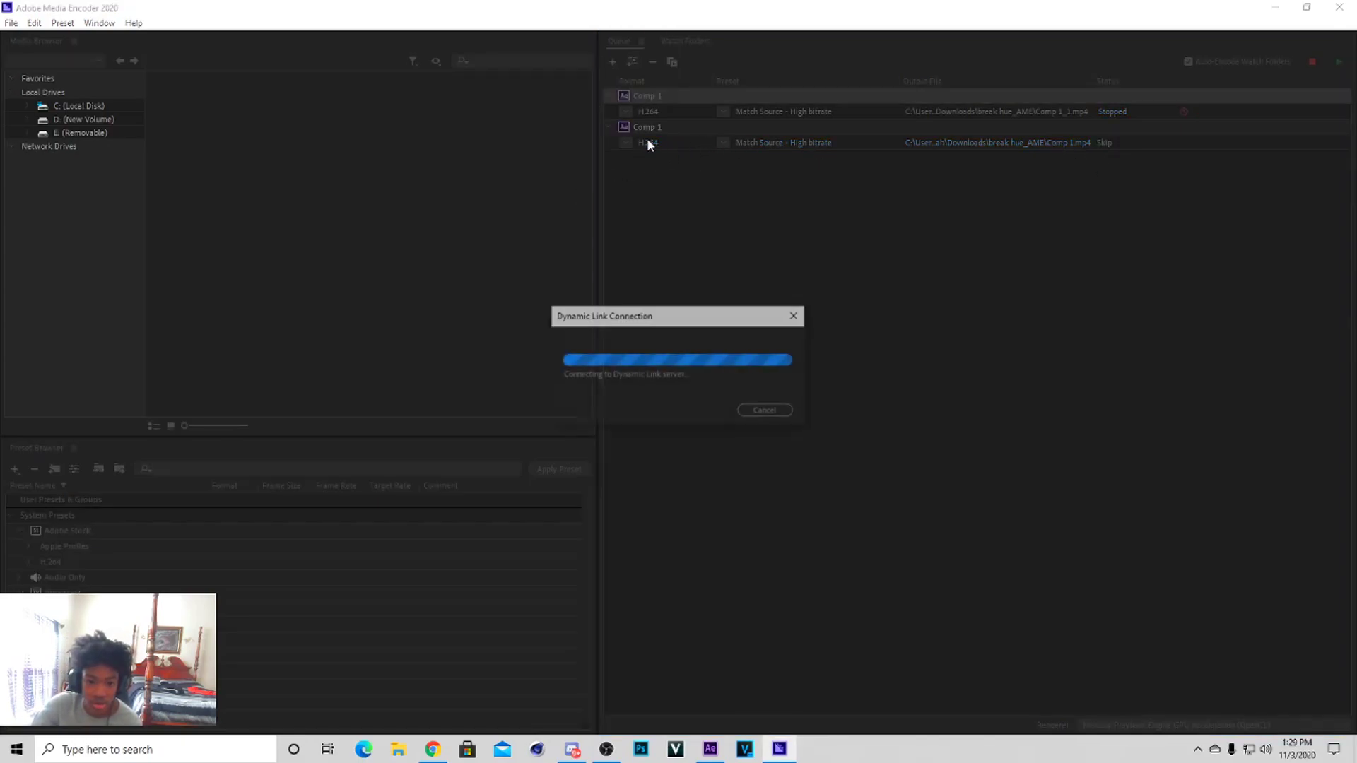
click(795, 318)
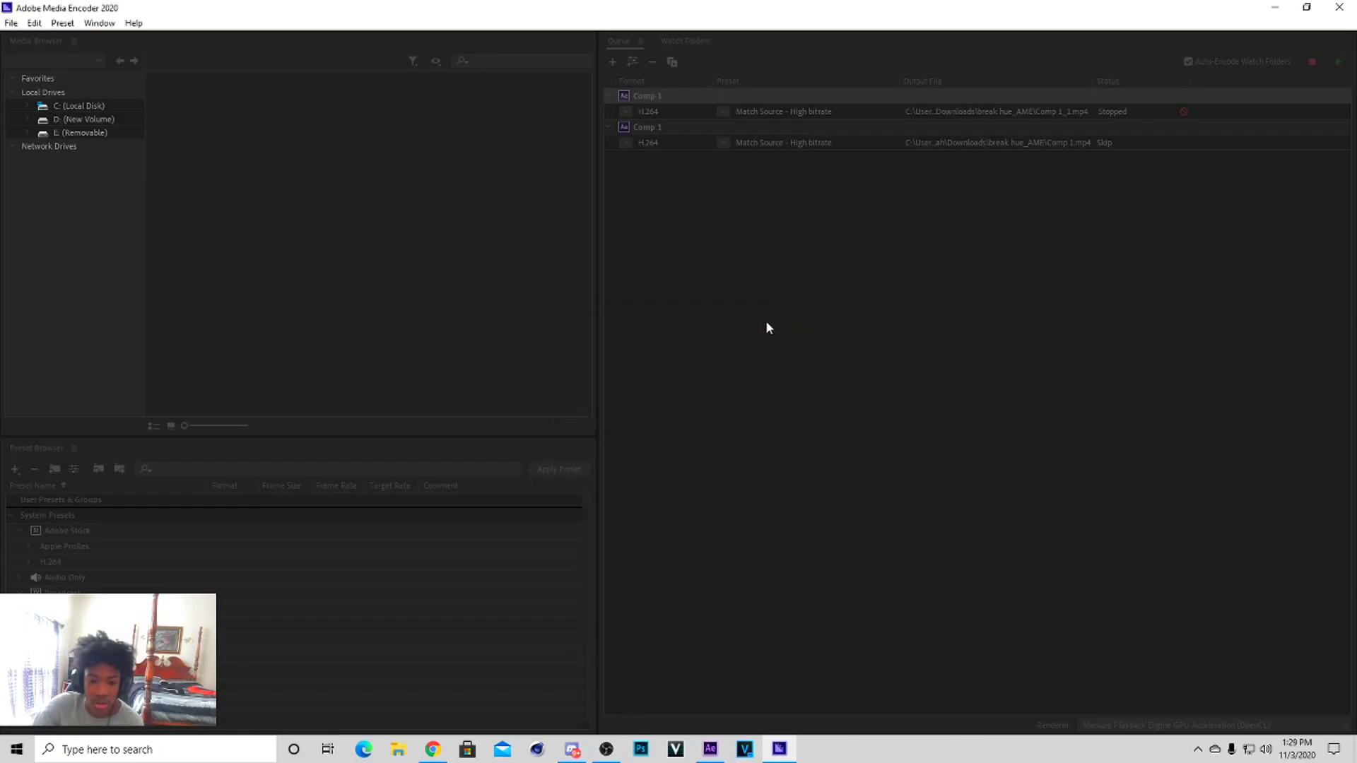
click(648, 143)
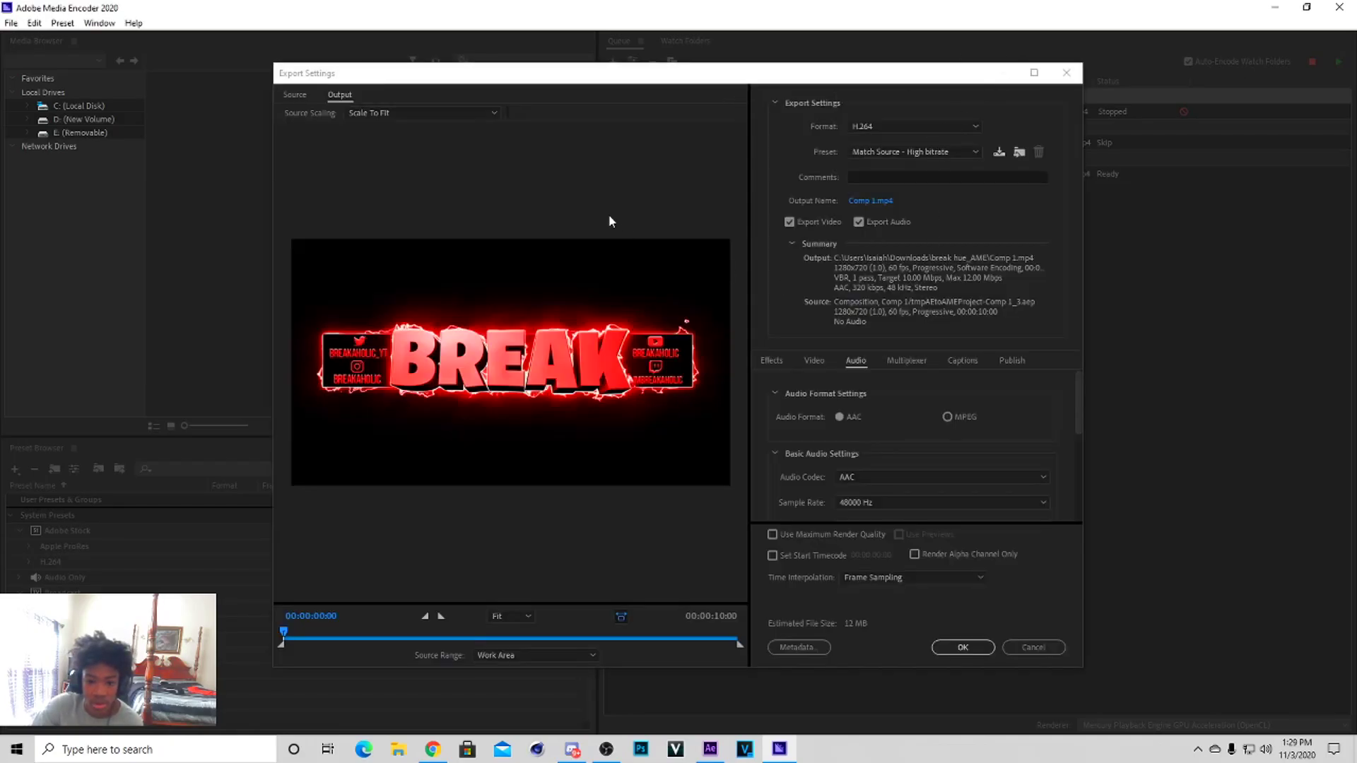
click(938, 122)
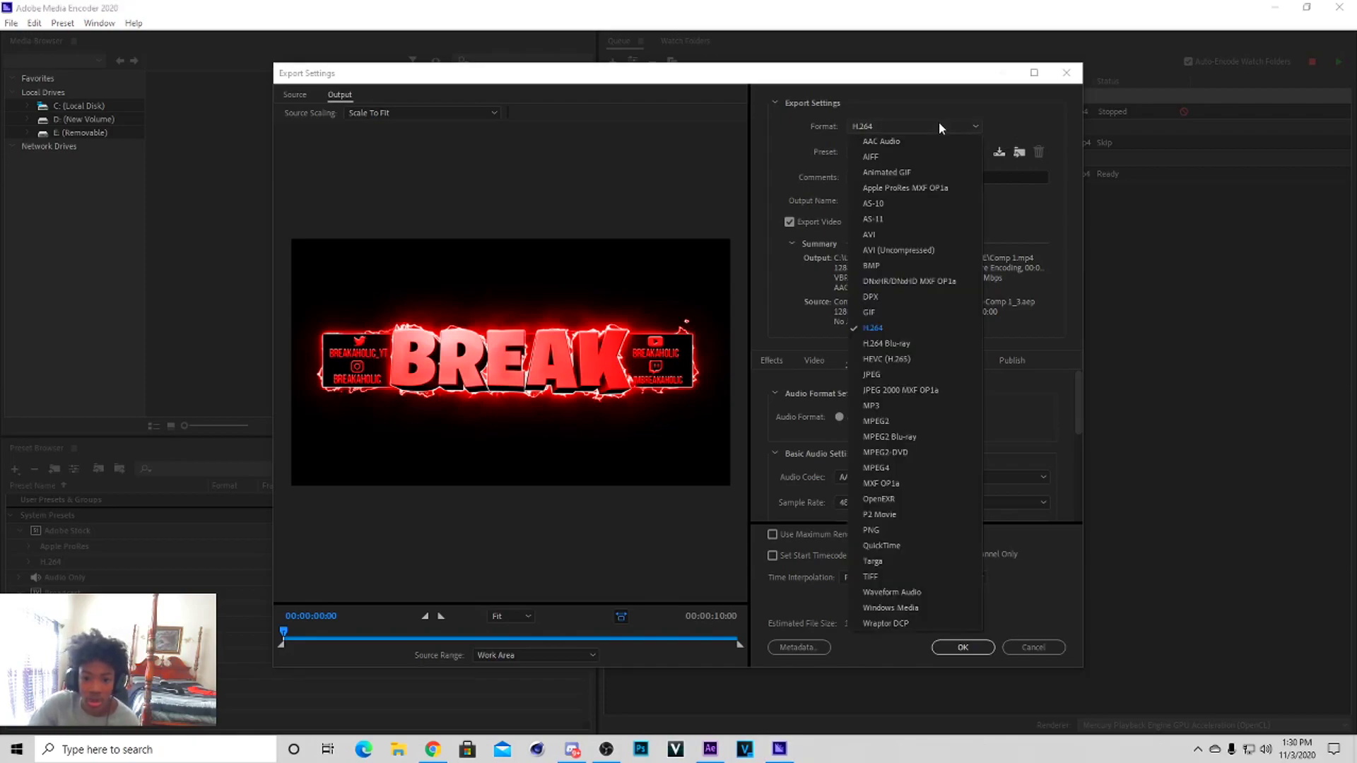
click(939, 122)
click(947, 125)
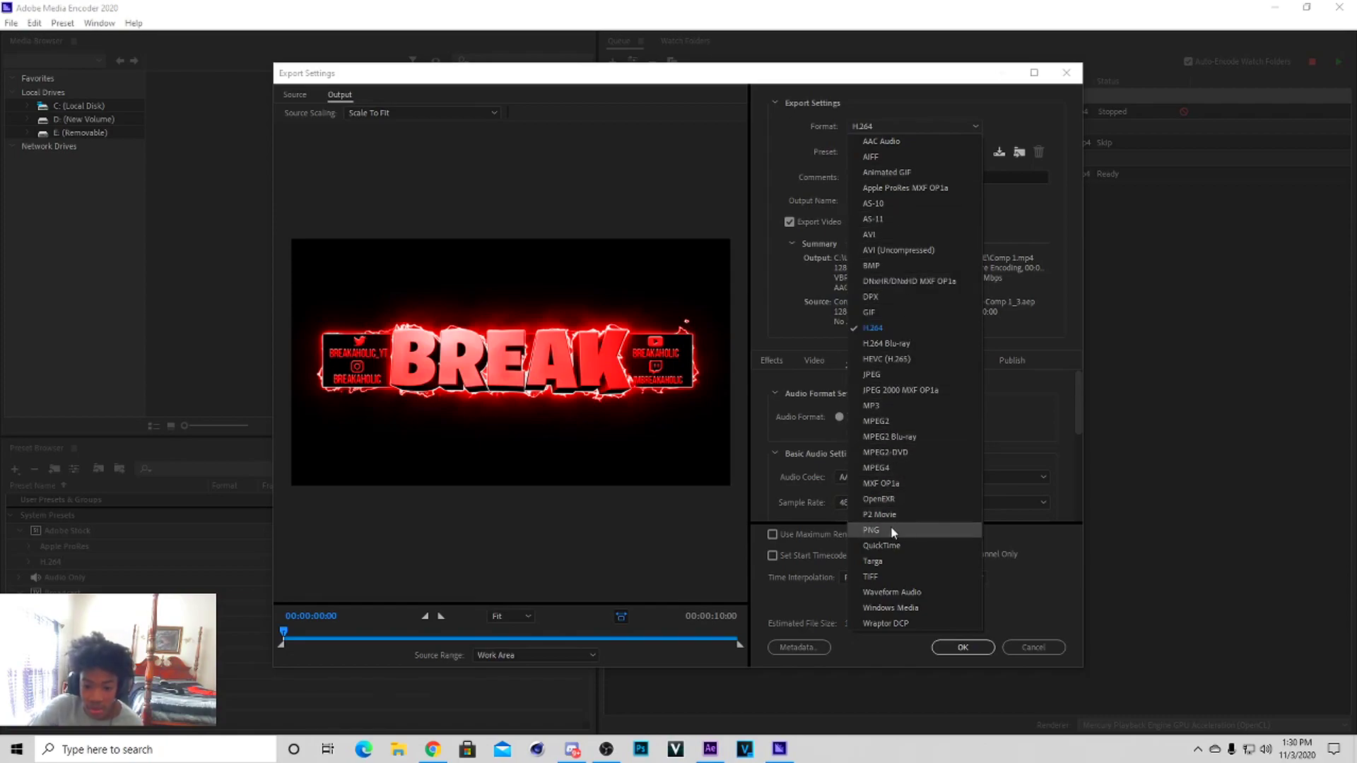
click(883, 545)
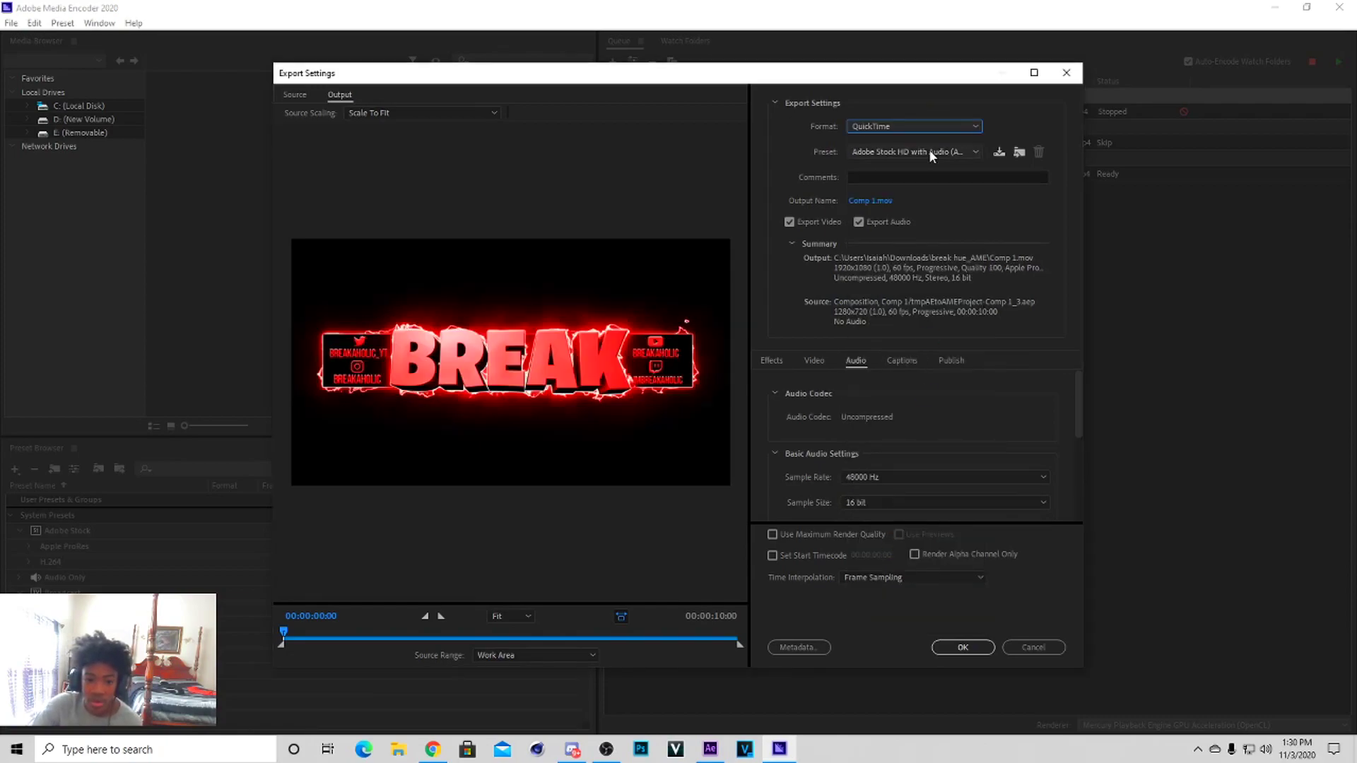
Step: Choose the GoPro CineForm RGB 12-bit with alpha preset for the QuickTime export
click(929, 152)
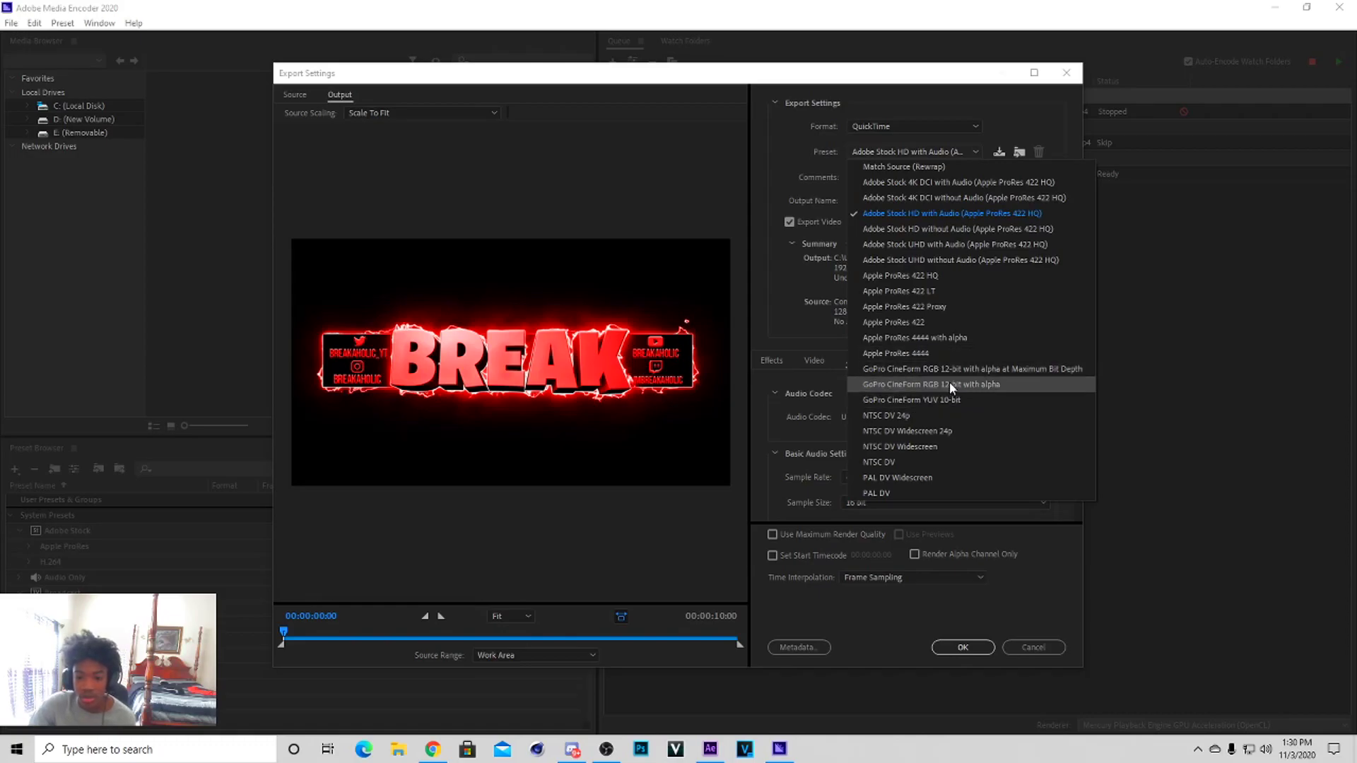
click(996, 370)
click(910, 152)
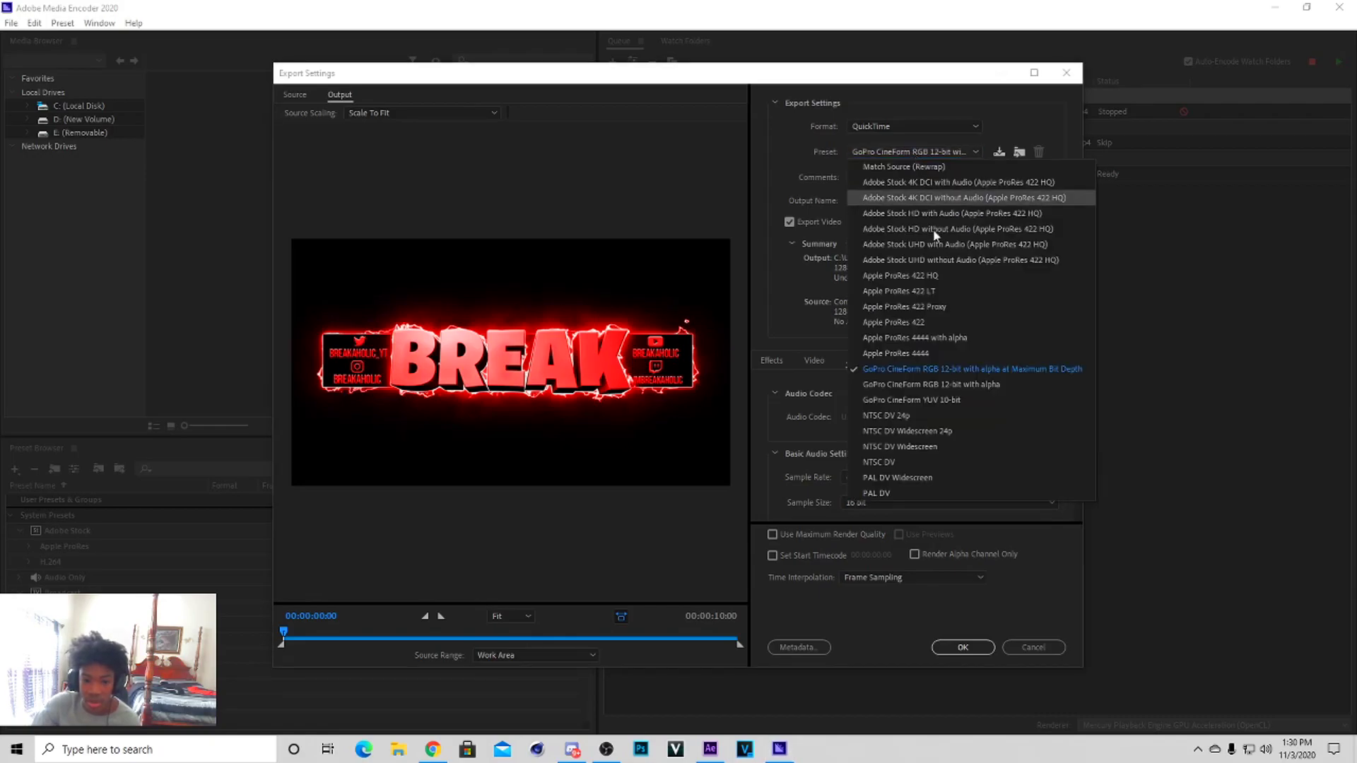
click(936, 388)
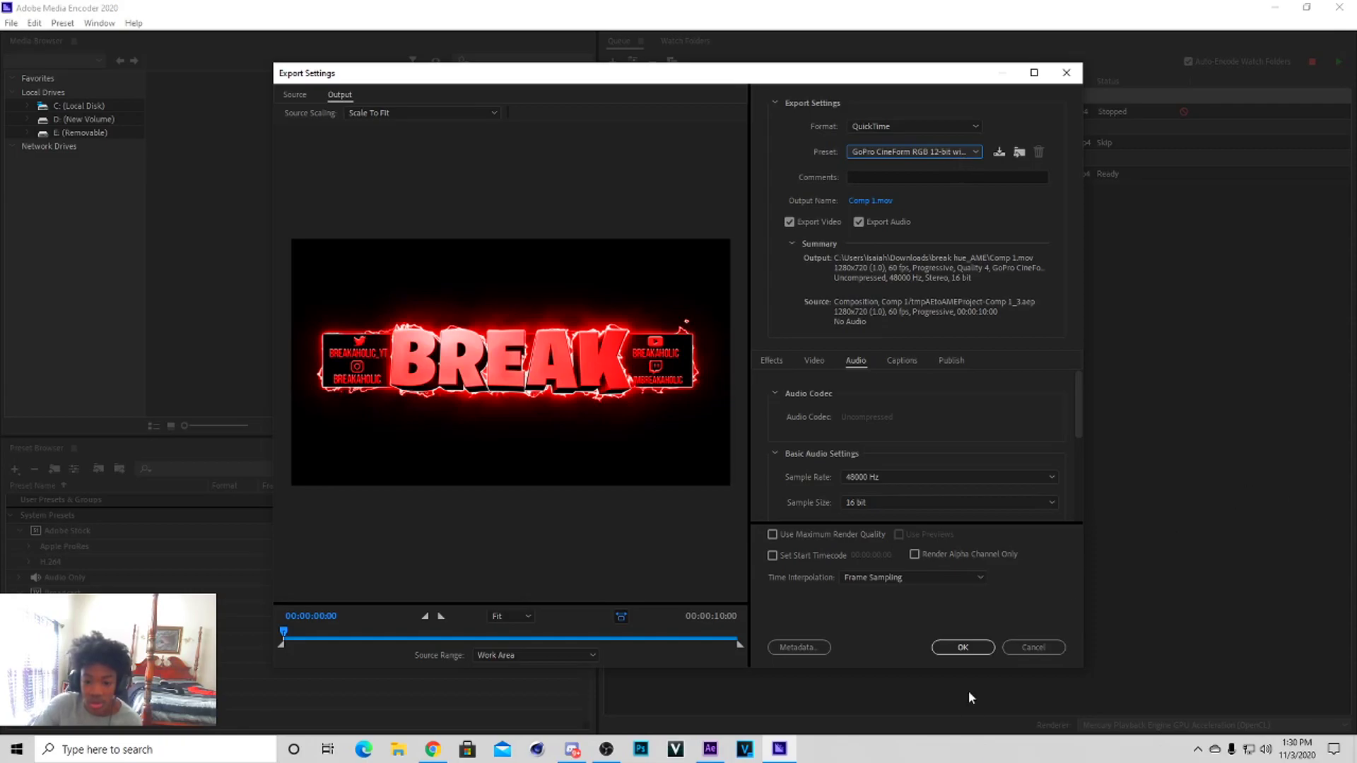
scroll(874, 448, down, 3)
scroll(890, 492, up, 3)
Step: Confirm the QuickTime CineForm export settings and start rendering the queued item
click(965, 649)
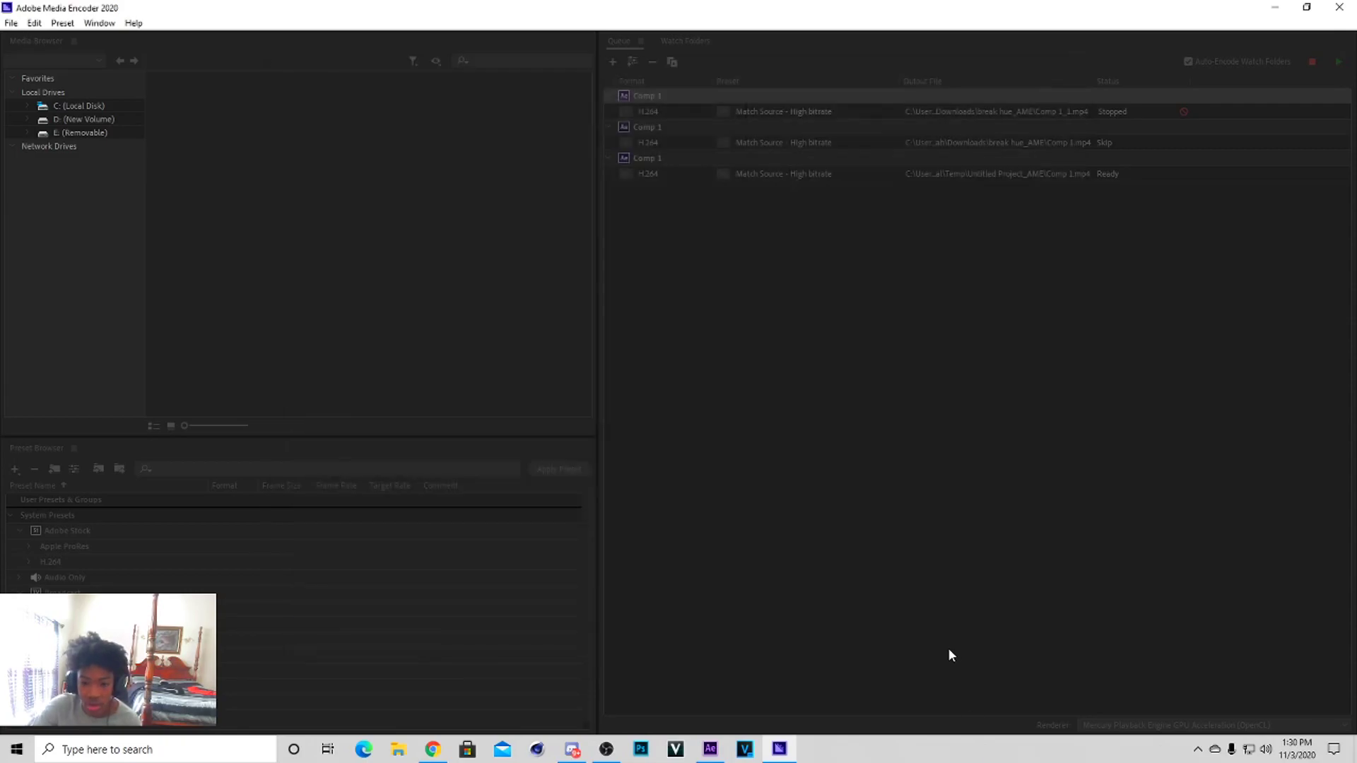
click(897, 142)
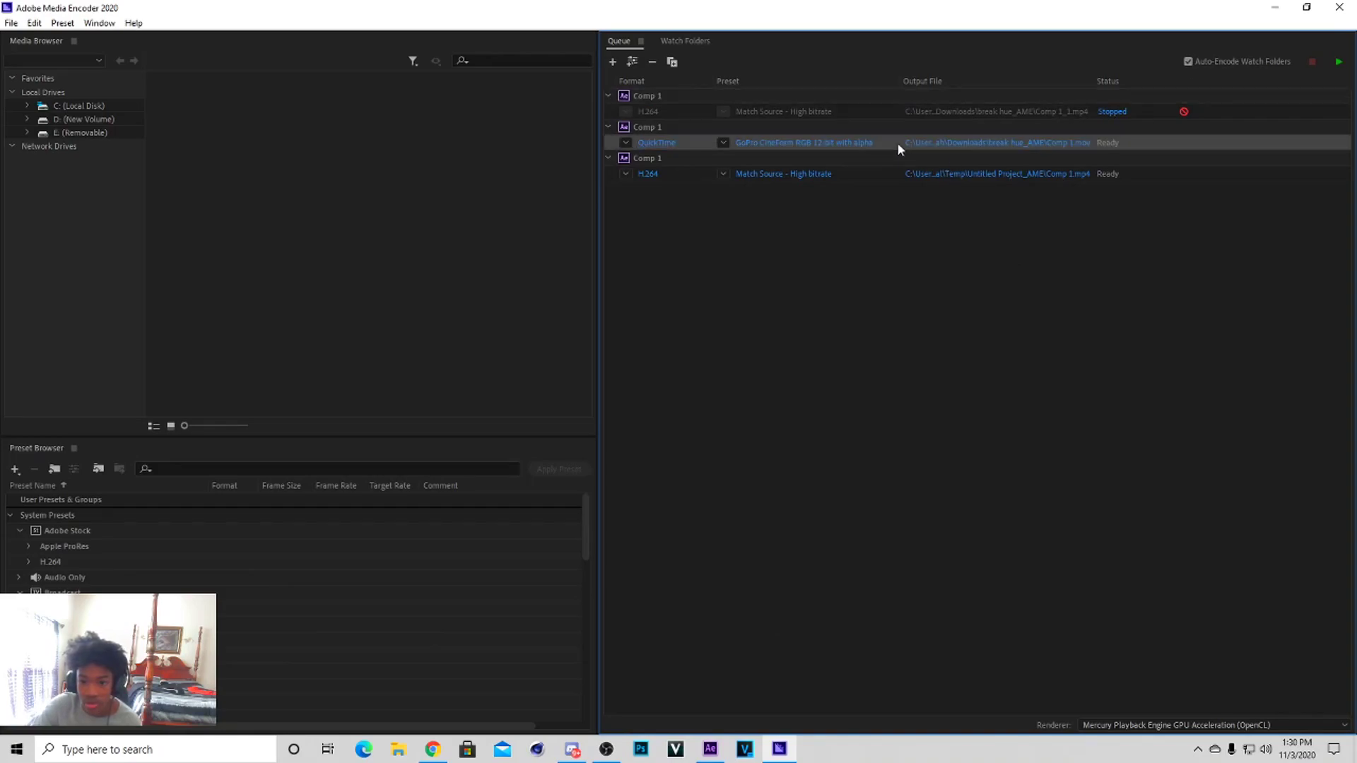
click(1336, 65)
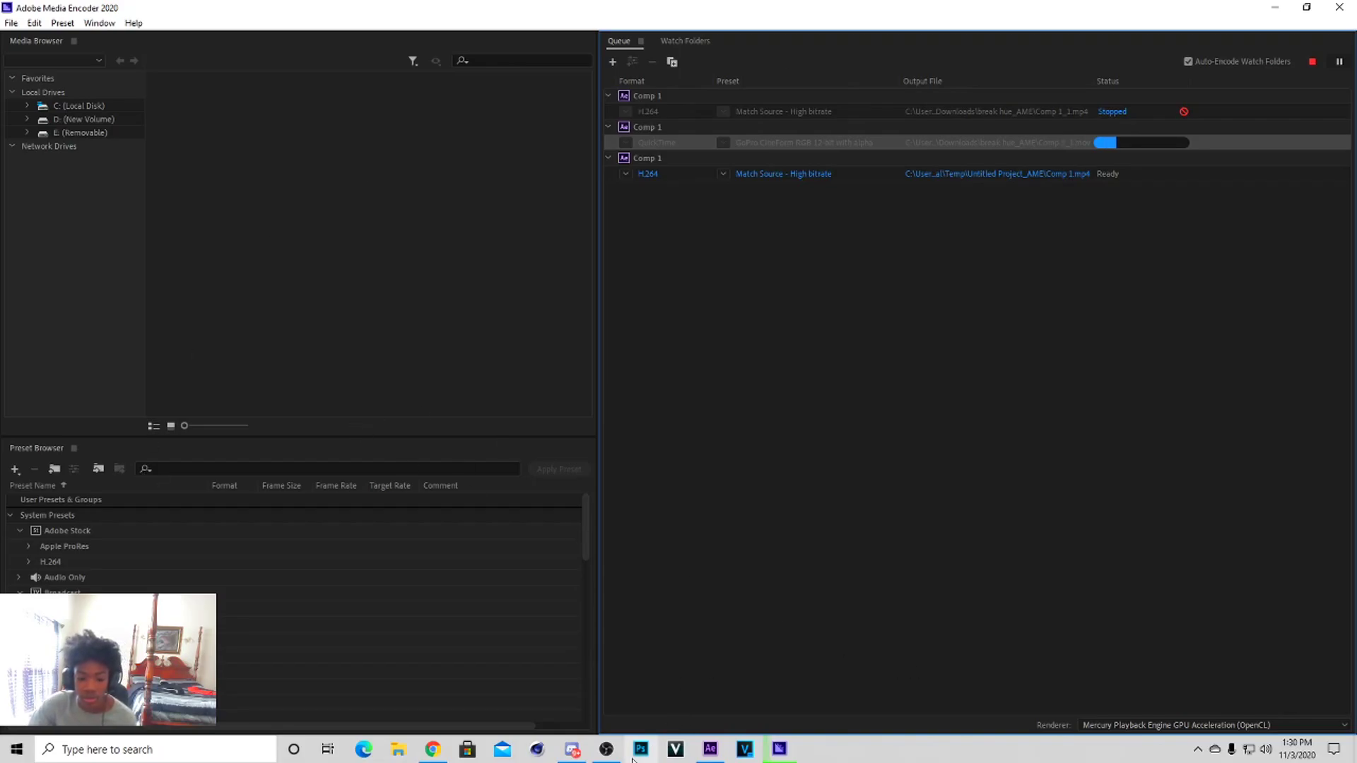
mouse_move(609, 747)
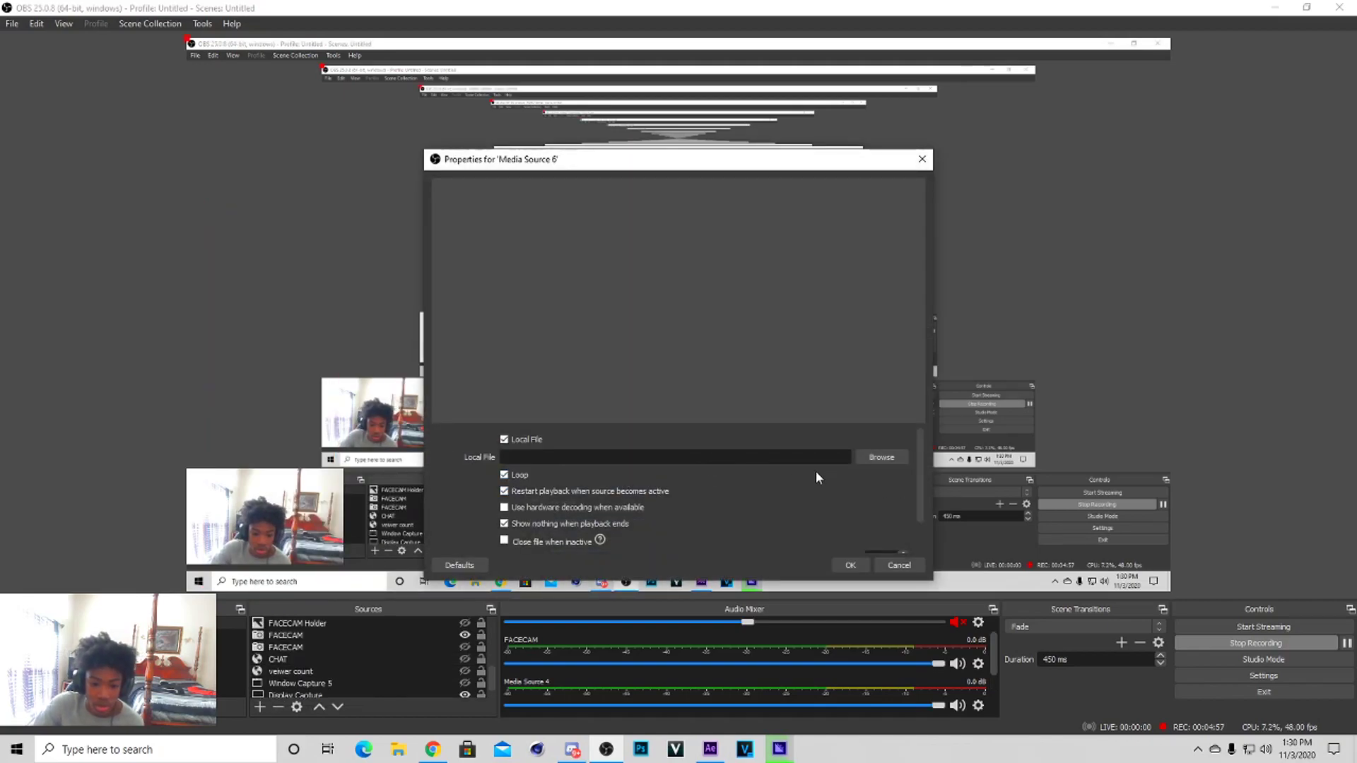
Step: Load 'break hue streaming' from Downloads into the OBS media source, then return to Media Encoder
click(892, 459)
scroll(500, 318, up, 3)
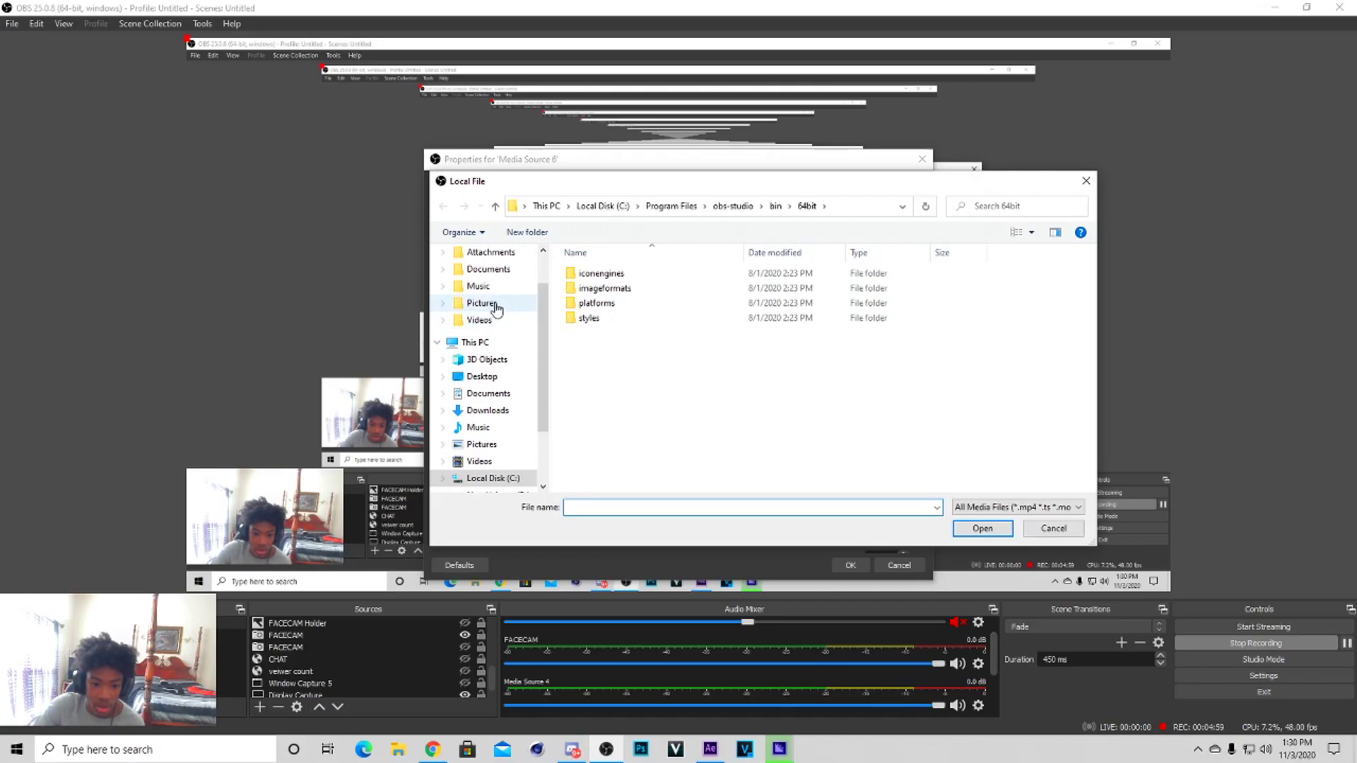
scroll(481, 445, down, 1)
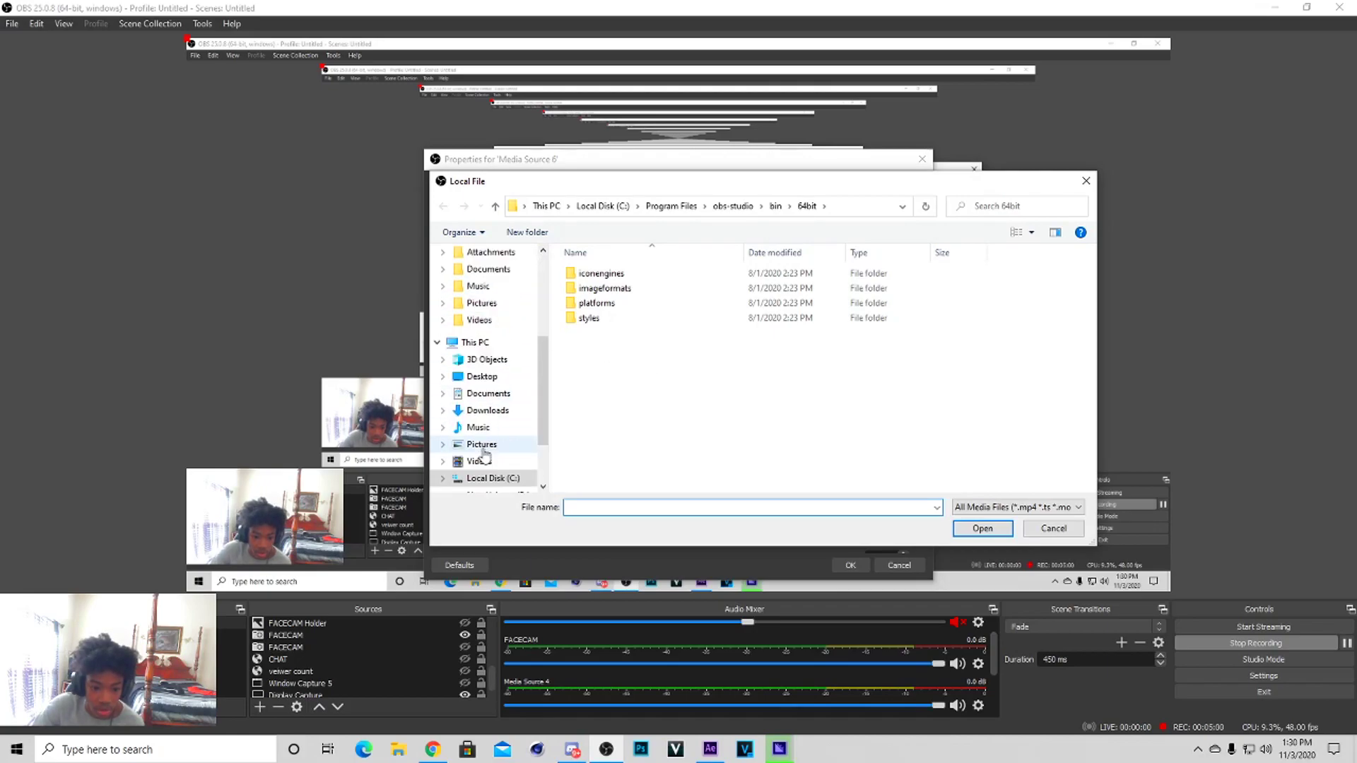
click(491, 410)
scroll(631, 353, down, 3)
scroll(636, 354, up, 1)
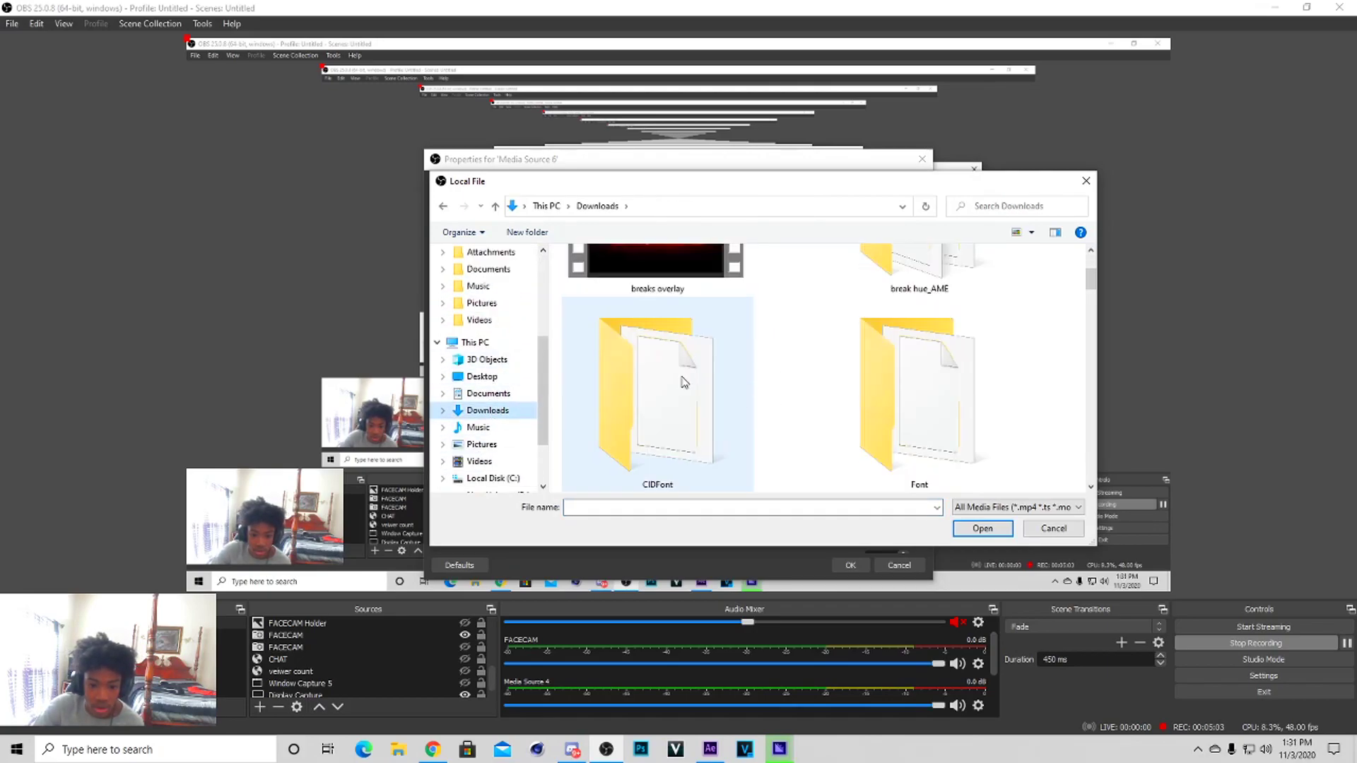
scroll(699, 396, down, 2)
scroll(777, 392, up, 2)
scroll(869, 388, down, 2)
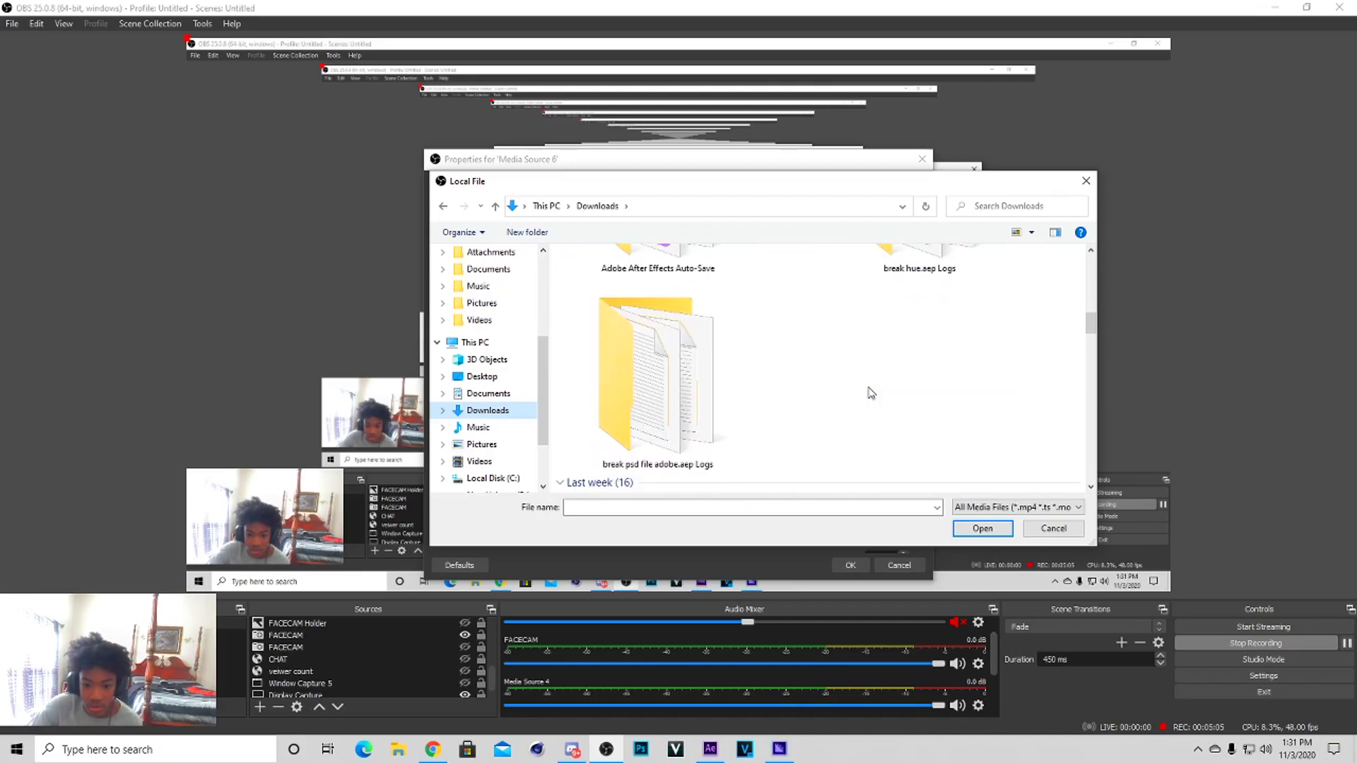
click(920, 397)
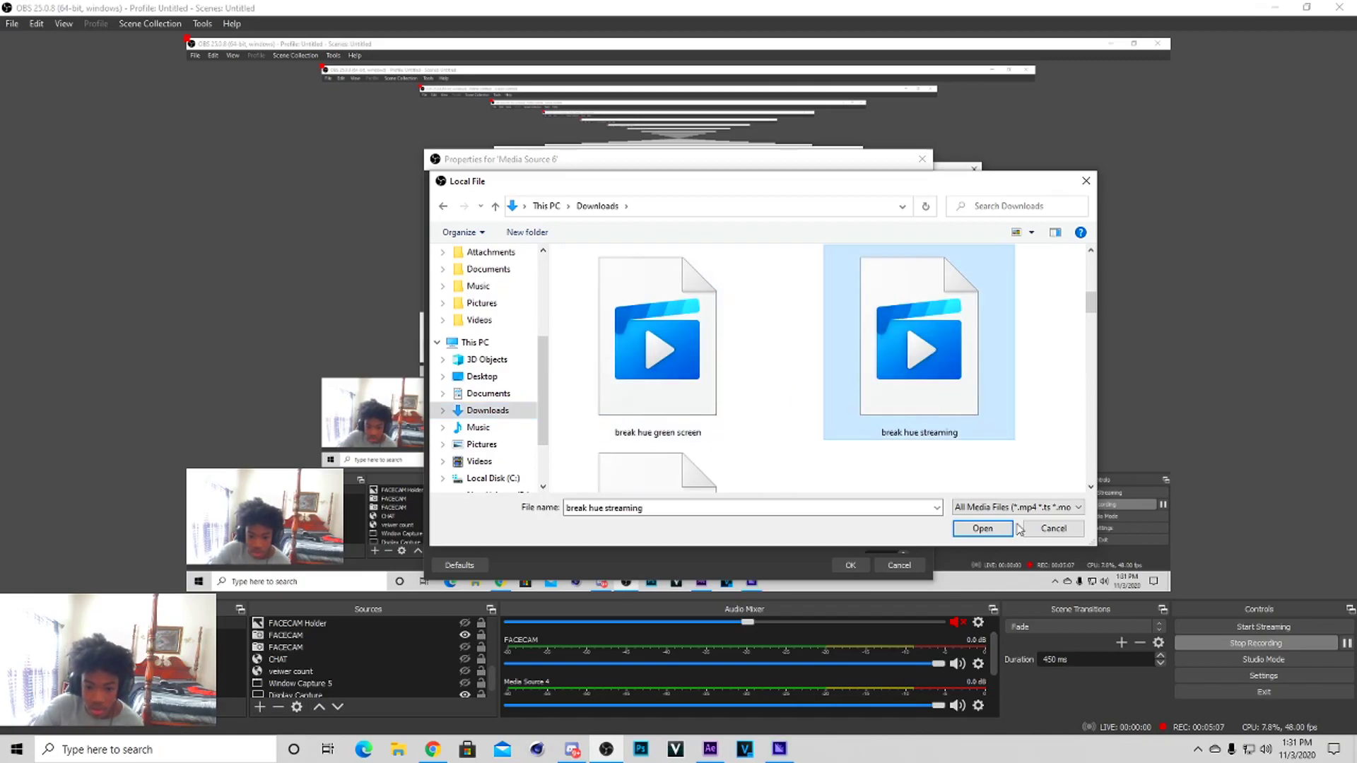
click(993, 533)
click(850, 565)
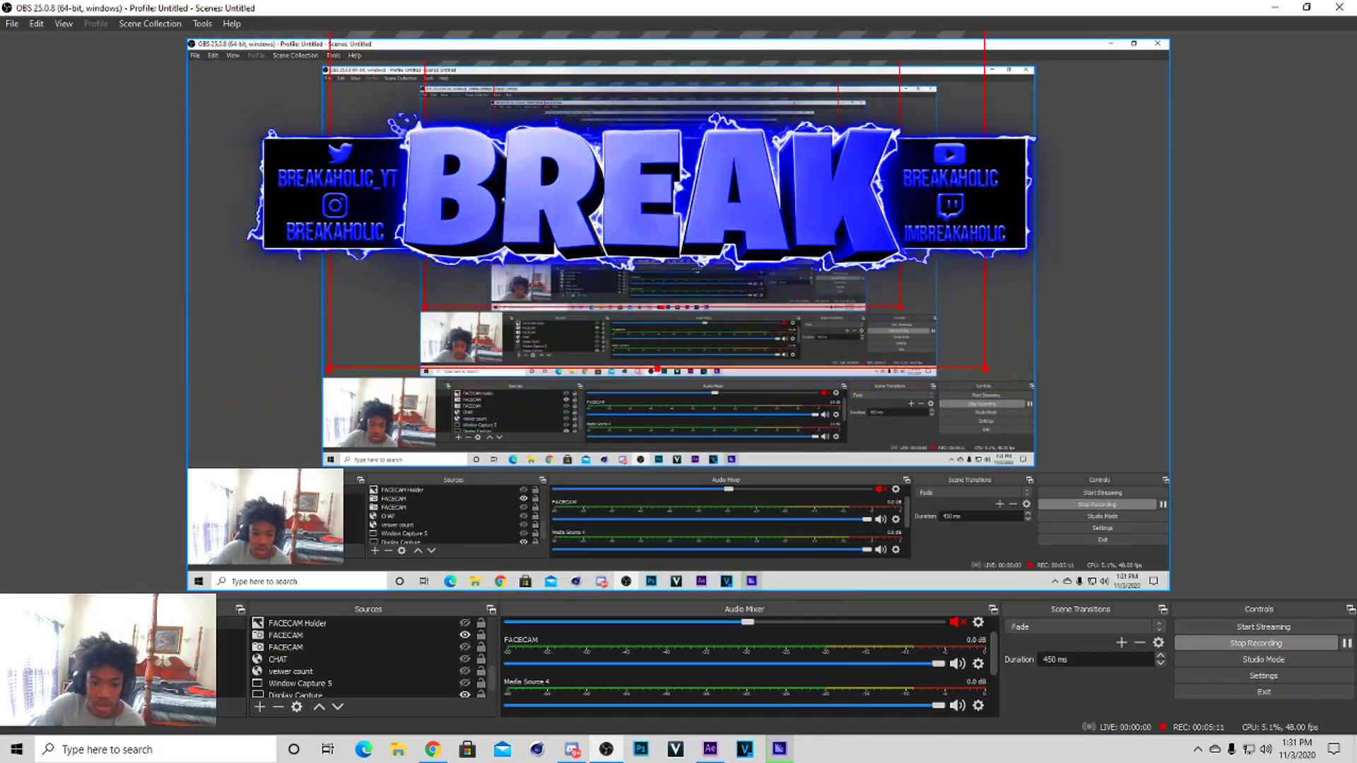
click(778, 750)
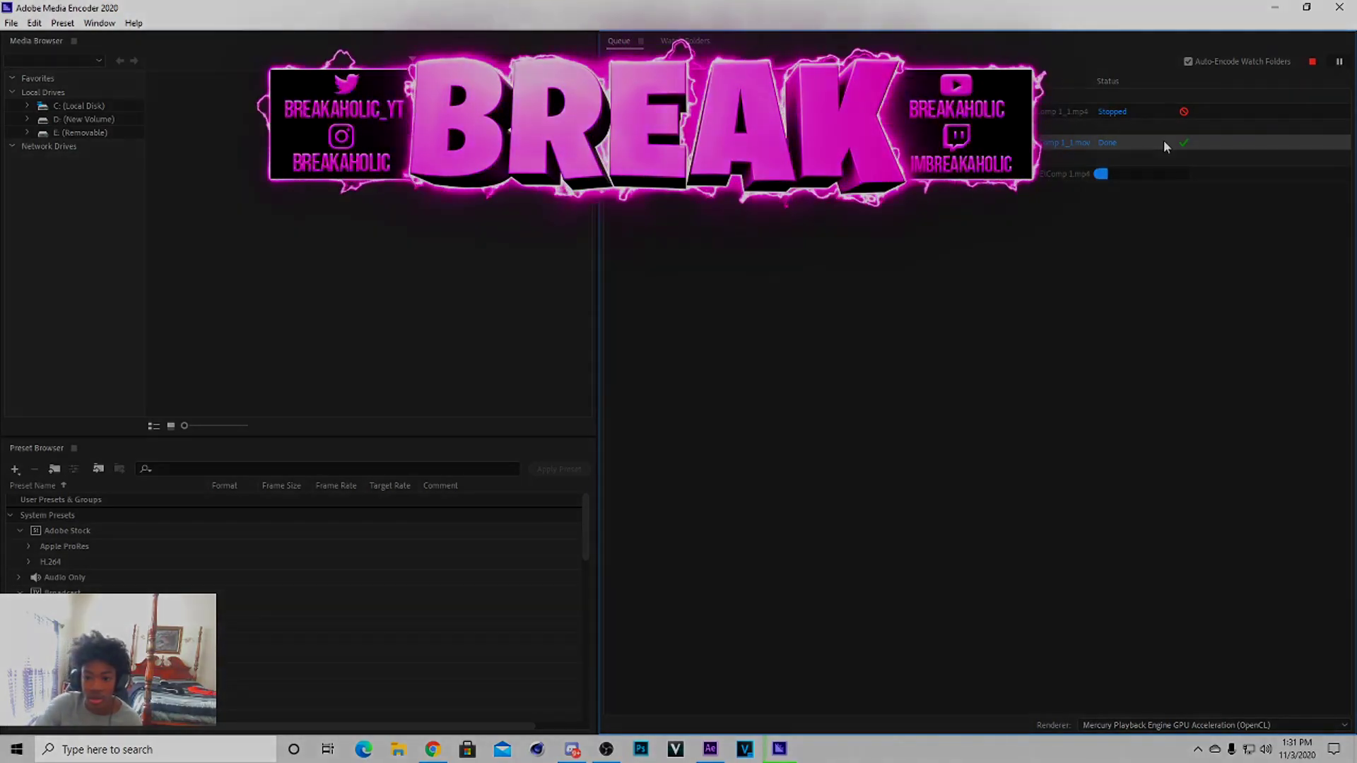